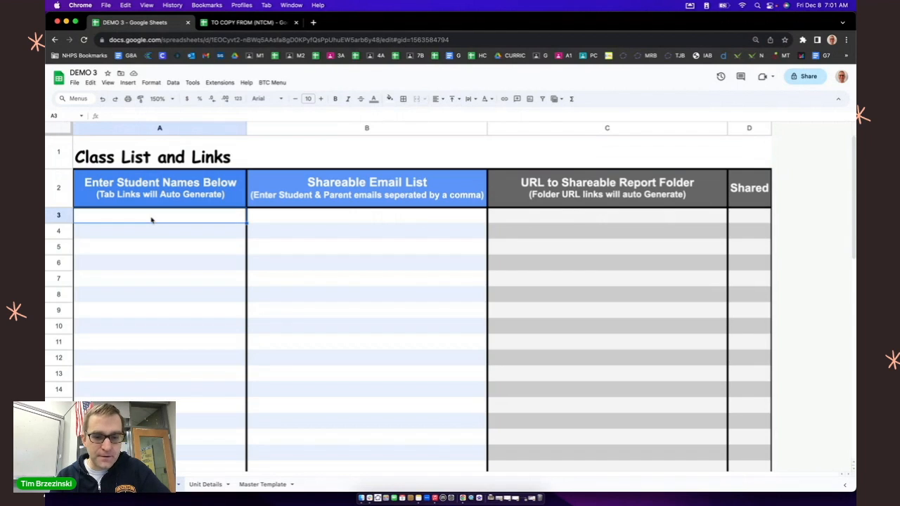
Step: Paste the copied list of student names and the three Extra entries into the Class List, starting at cell A3
{"action": "key", "text": "super+v"}
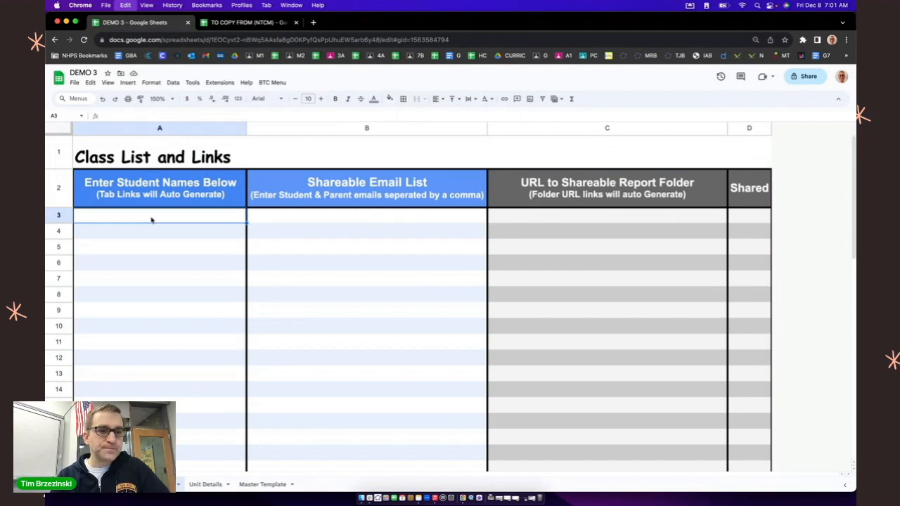
{"action": "left_click", "coordinate": [158, 361]}
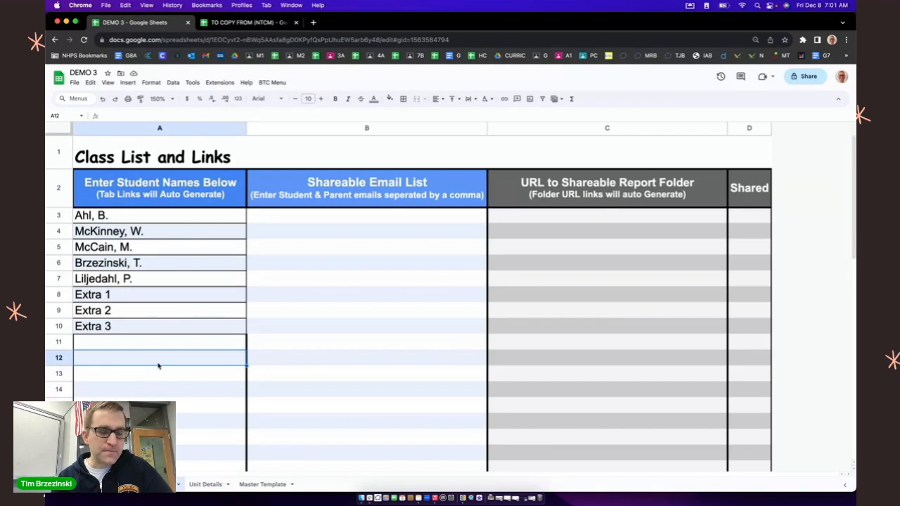
{"action": "left_click_drag", "start_coordinate": [123, 296], "coordinate": [121, 326]}
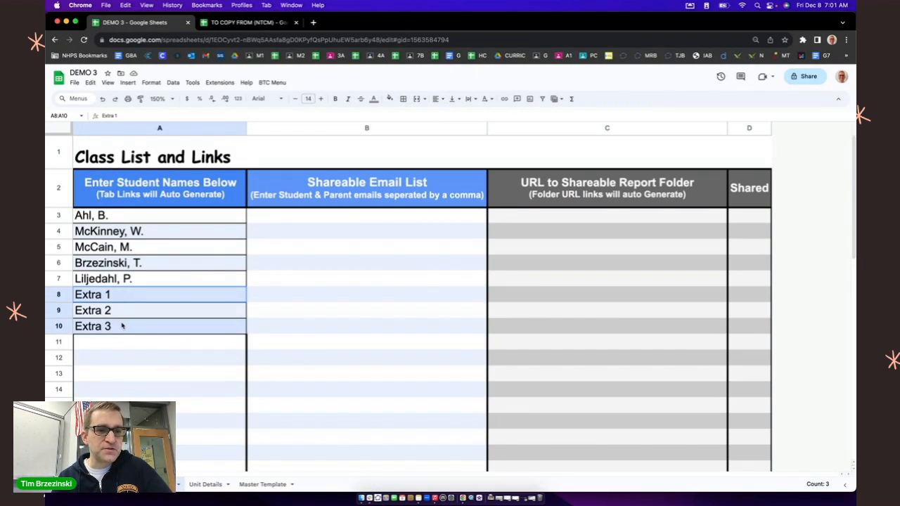
{"action": "left_click", "coordinate": [149, 386]}
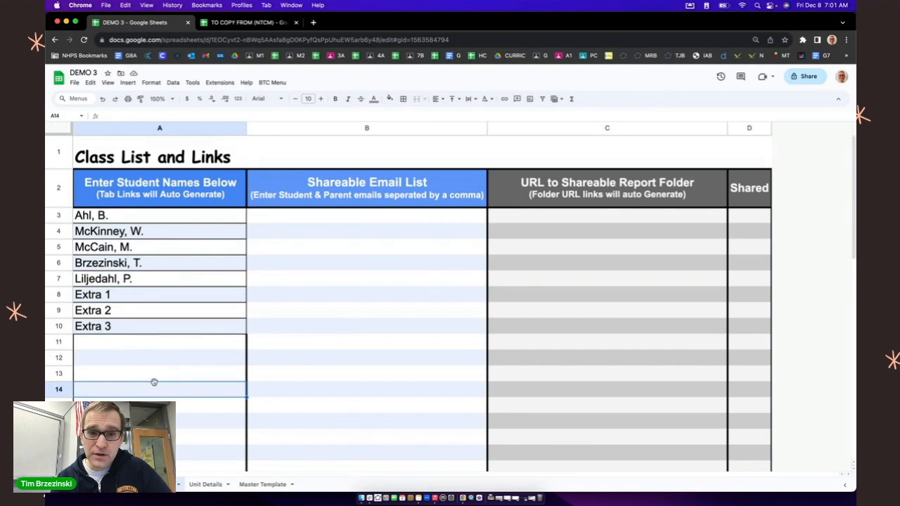
{"action": "left_click", "coordinate": [395, 317]}
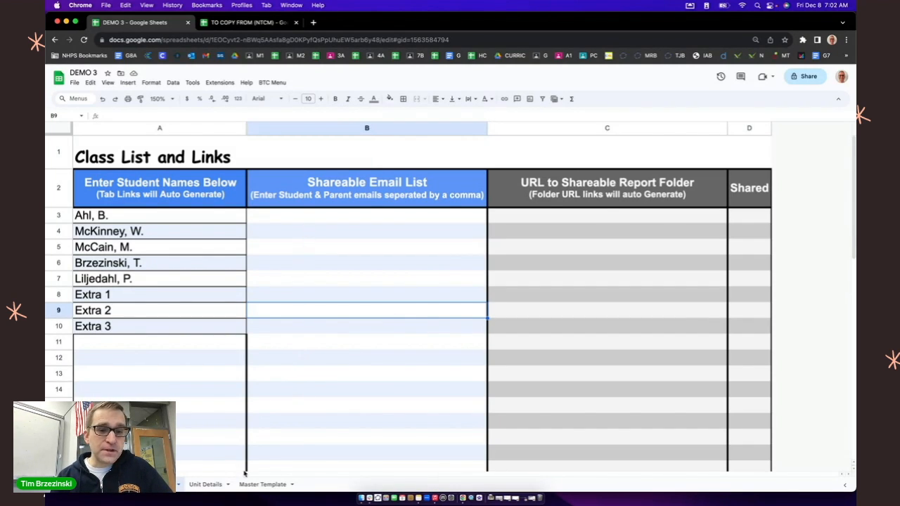
Step: Open the Master Template sheet and set the spreadsheet zoom to 100%
{"action": "scroll", "coordinate": [256, 490], "scroll_direction": "up", "scroll_amount": 5}
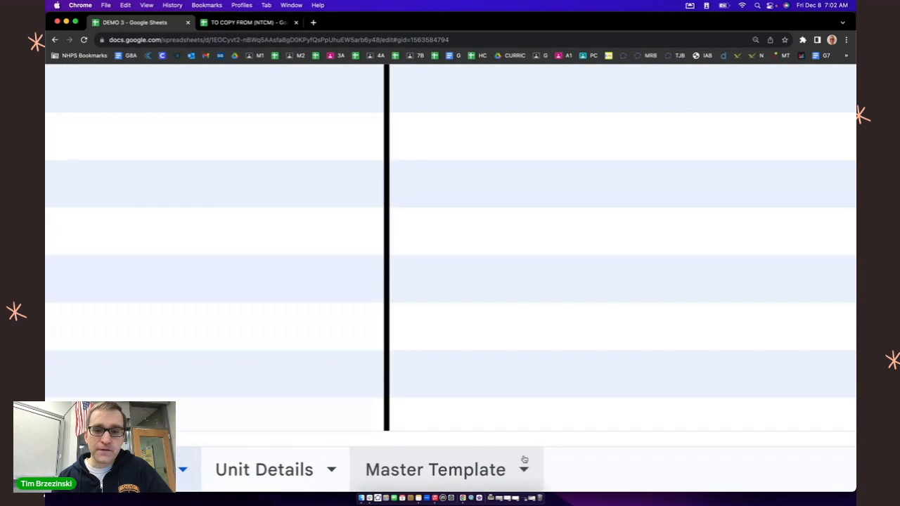
{"action": "left_click", "coordinate": [475, 468]}
{"action": "scroll", "coordinate": [467, 476], "scroll_direction": "down", "scroll_amount": 5}
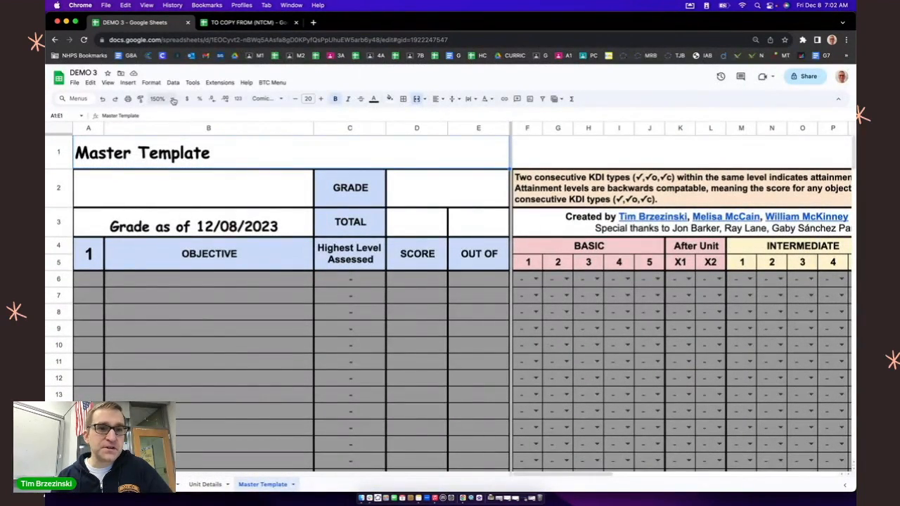
{"action": "left_click", "coordinate": [174, 100]}
{"action": "left_click", "coordinate": [163, 155]}
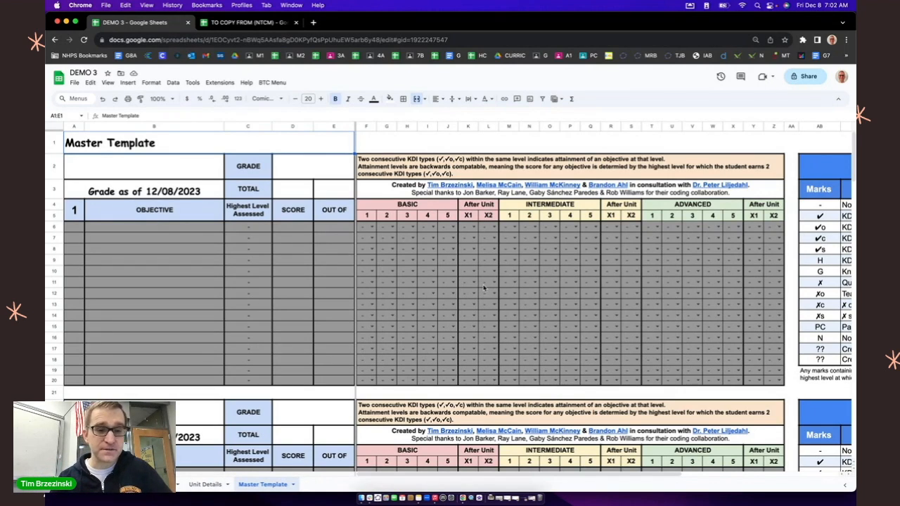
Step: Return to the Class List sheet and run the Create Student Tabs script to request its authorization
{"action": "left_click", "coordinate": [133, 484]}
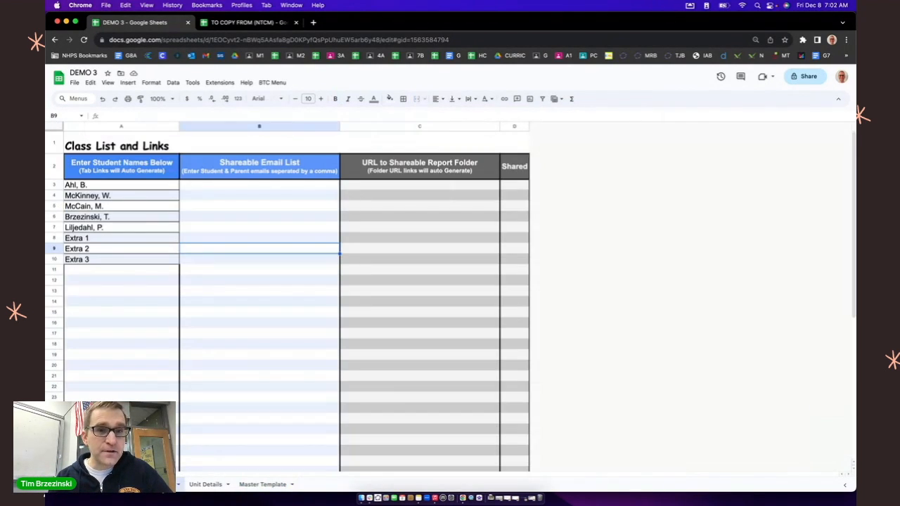
{"action": "scroll", "coordinate": [274, 84], "scroll_direction": "up", "scroll_amount": 1}
{"action": "scroll", "coordinate": [275, 84], "scroll_direction": "up", "scroll_amount": 1}
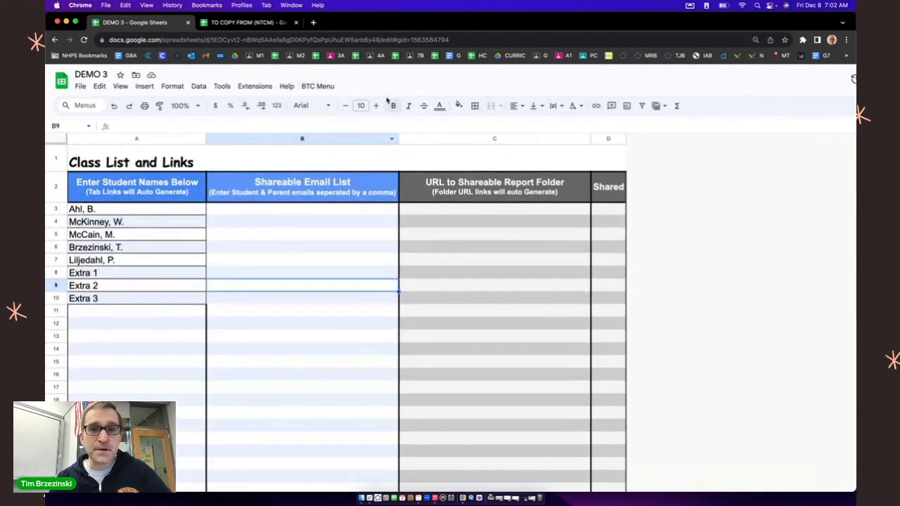
{"action": "left_click", "coordinate": [316, 85]}
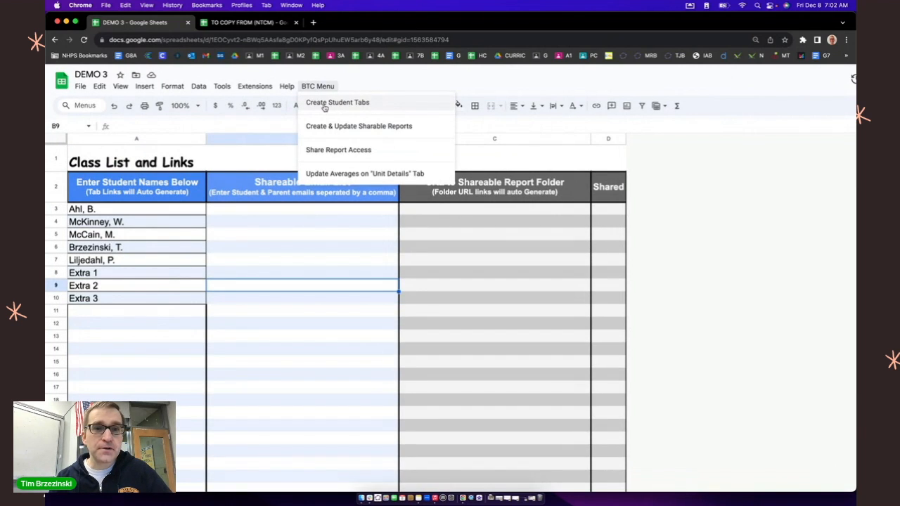
{"action": "scroll", "coordinate": [321, 111], "scroll_direction": "down", "scroll_amount": 2}
{"action": "scroll", "coordinate": [281, 100], "scroll_direction": "up", "scroll_amount": 3}
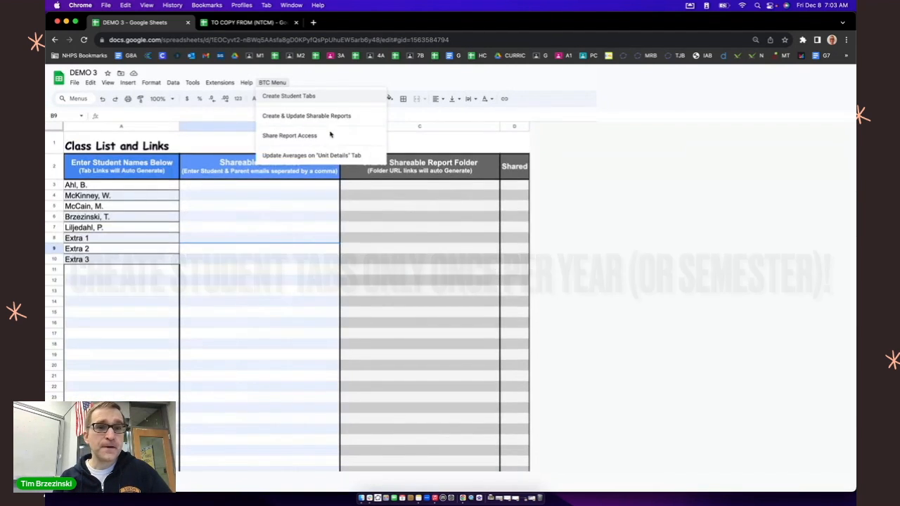
{"action": "left_click", "coordinate": [289, 96]}
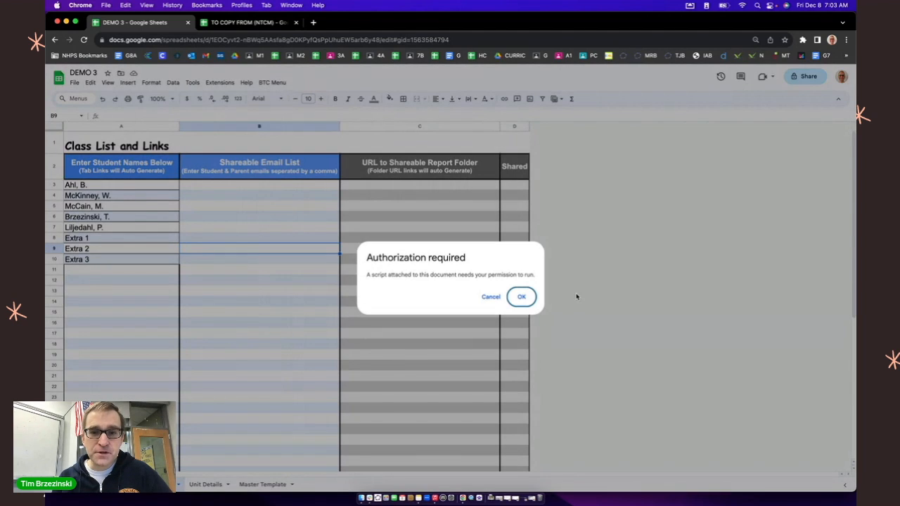
Step: Authorize the MM BTC Rubrics (Master) script with the listed nhps.net account and allow its requested access
{"action": "scroll", "coordinate": [525, 299], "scroll_direction": "up", "scroll_amount": 5}
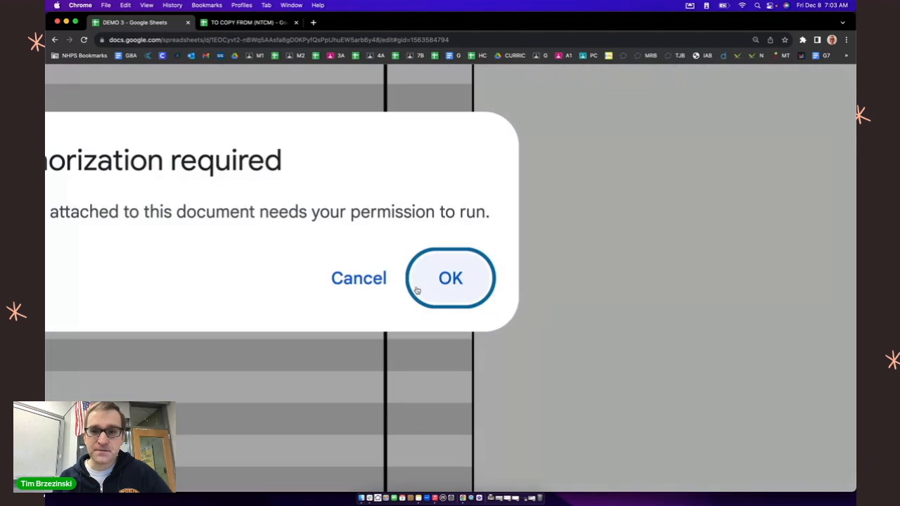
{"action": "scroll", "coordinate": [417, 290], "scroll_direction": "down", "scroll_amount": 3}
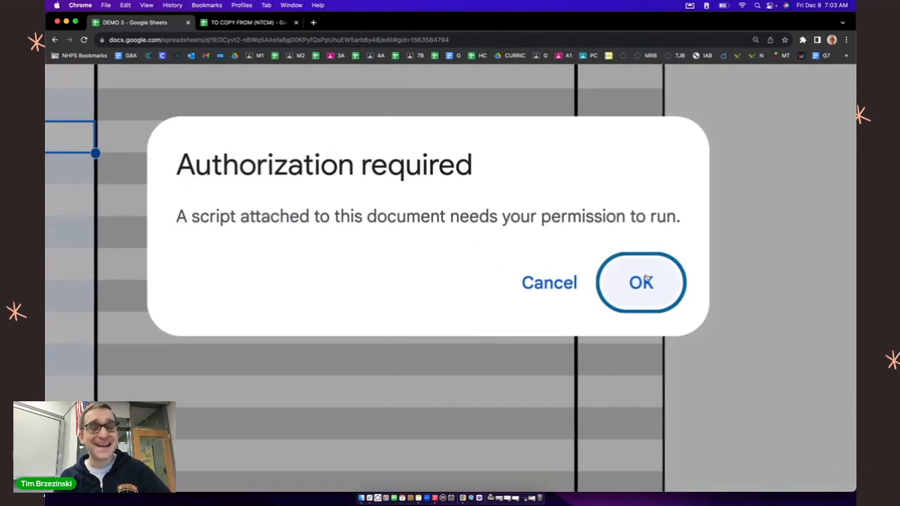
{"action": "scroll", "coordinate": [646, 278], "scroll_direction": "up", "scroll_amount": 1}
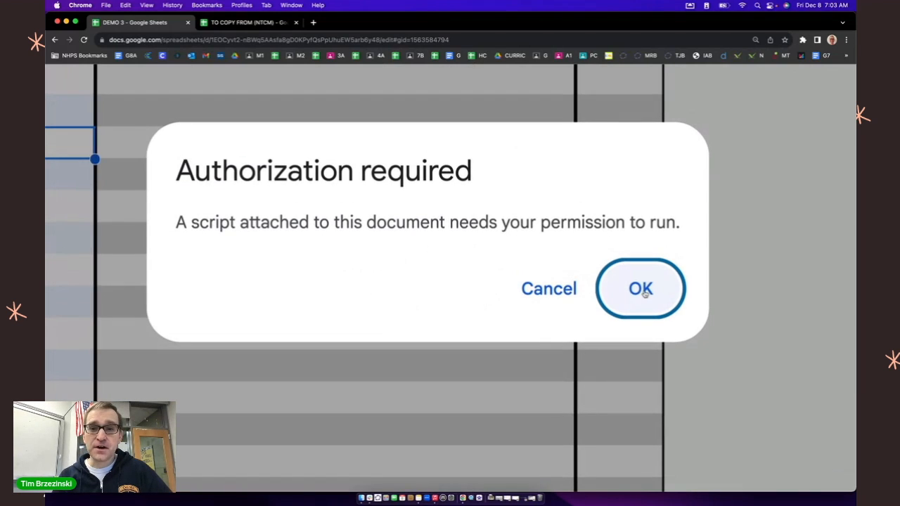
{"action": "scroll", "coordinate": [643, 293], "scroll_direction": "down", "scroll_amount": 5}
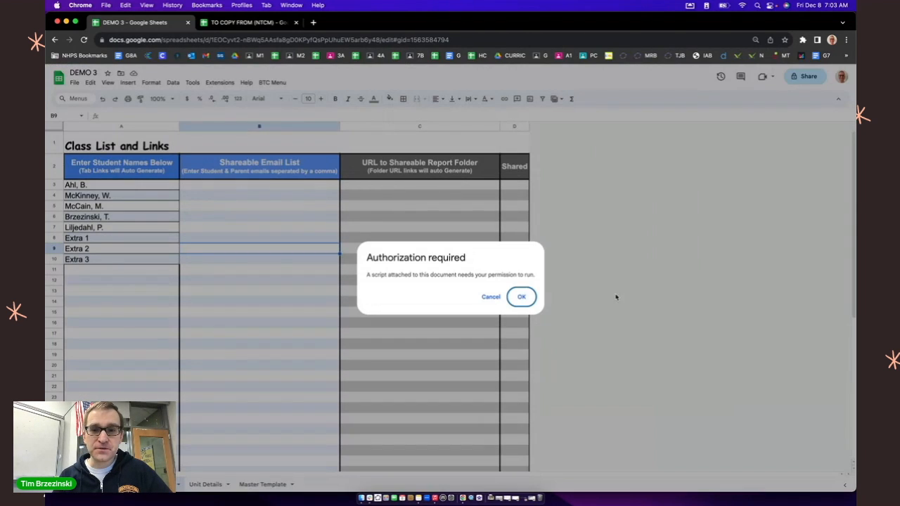
{"action": "left_click", "coordinate": [527, 301]}
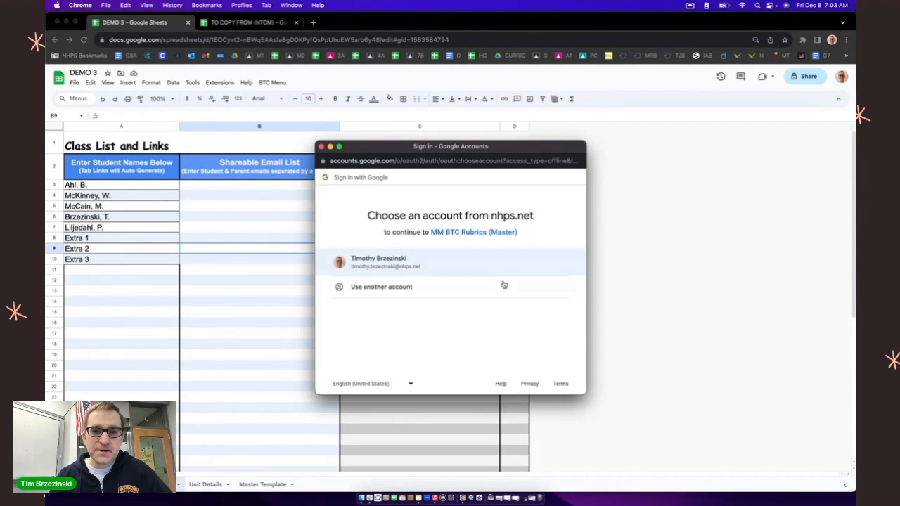
{"action": "left_click", "coordinate": [491, 265]}
{"action": "scroll", "coordinate": [498, 263], "scroll_direction": "down", "scroll_amount": 4}
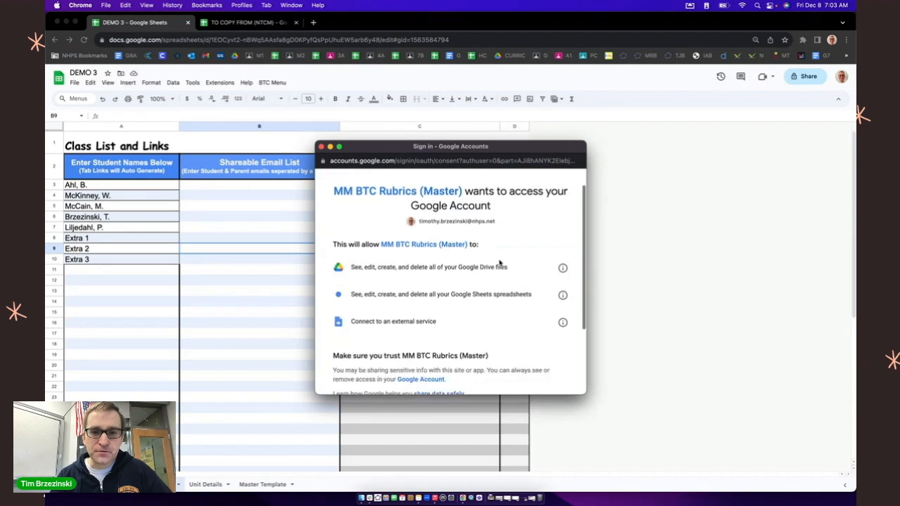
{"action": "left_click", "coordinate": [498, 338]}
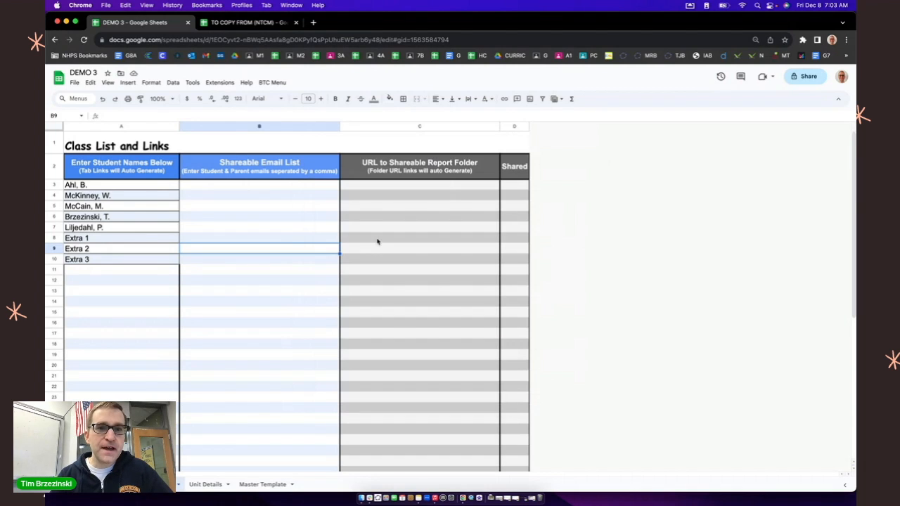
Step: Run Create Student Tabs again to generate a sheet per listed student, and look through the new sheets
{"action": "left_click", "coordinate": [376, 146]}
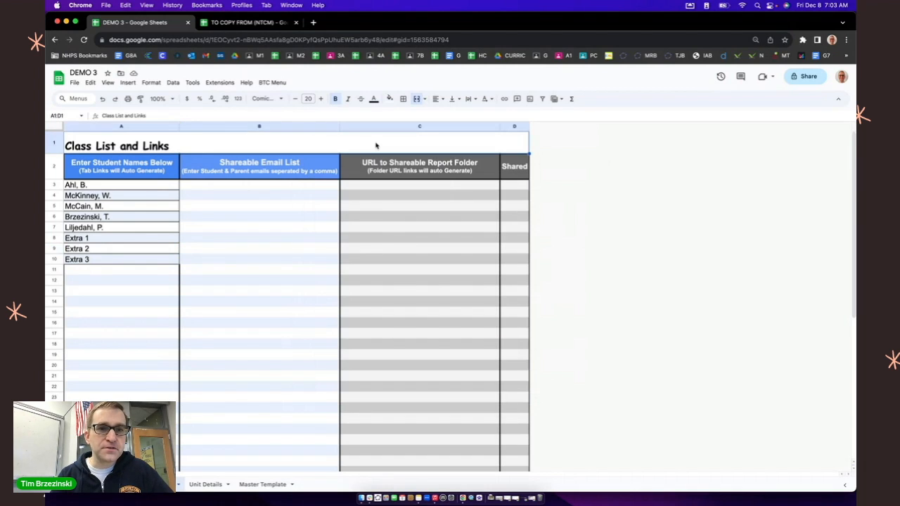
{"action": "left_click", "coordinate": [271, 82]}
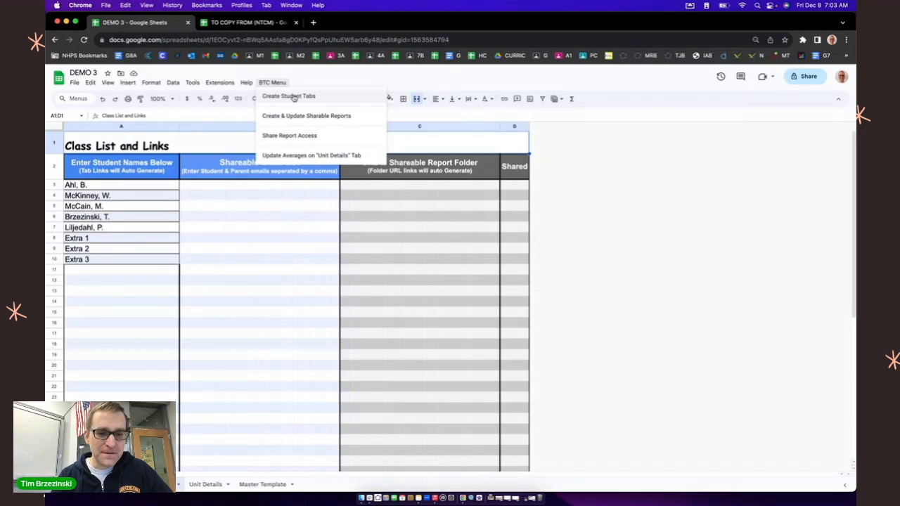
{"action": "left_click", "coordinate": [294, 98]}
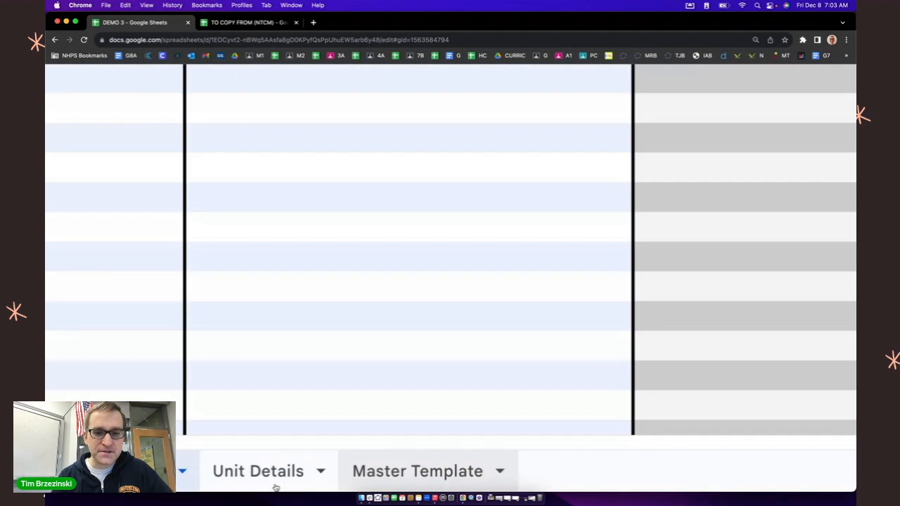
{"action": "scroll", "coordinate": [276, 487], "scroll_direction": "up", "scroll_amount": 1}
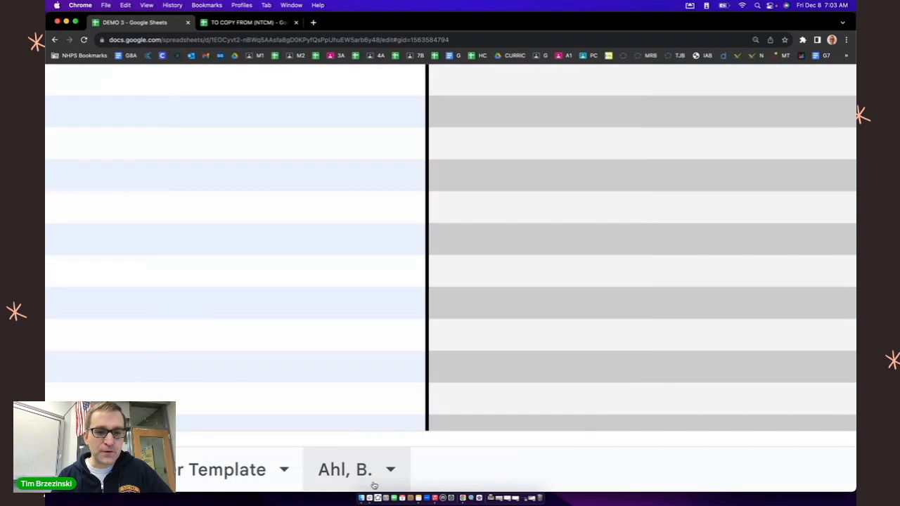
{"action": "scroll", "coordinate": [374, 485], "scroll_direction": "right", "scroll_amount": 1}
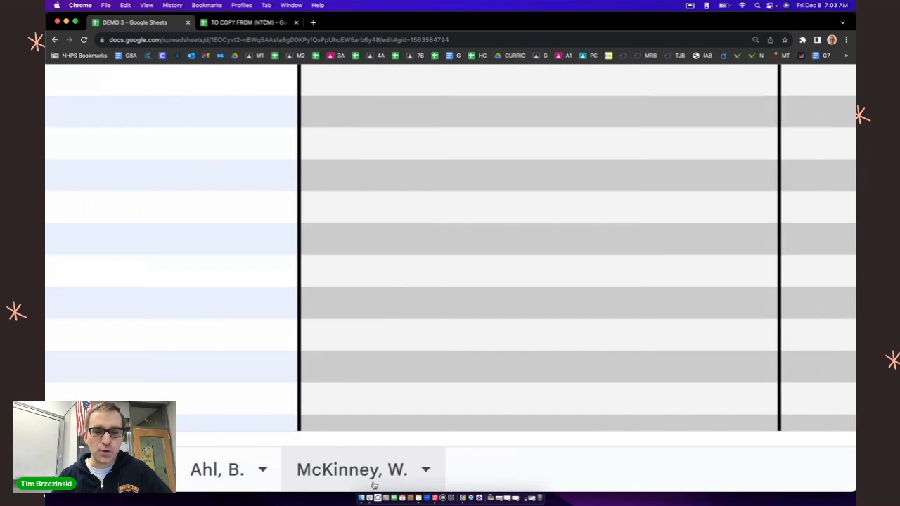
{"action": "scroll", "coordinate": [374, 485], "scroll_direction": "right", "scroll_amount": 1}
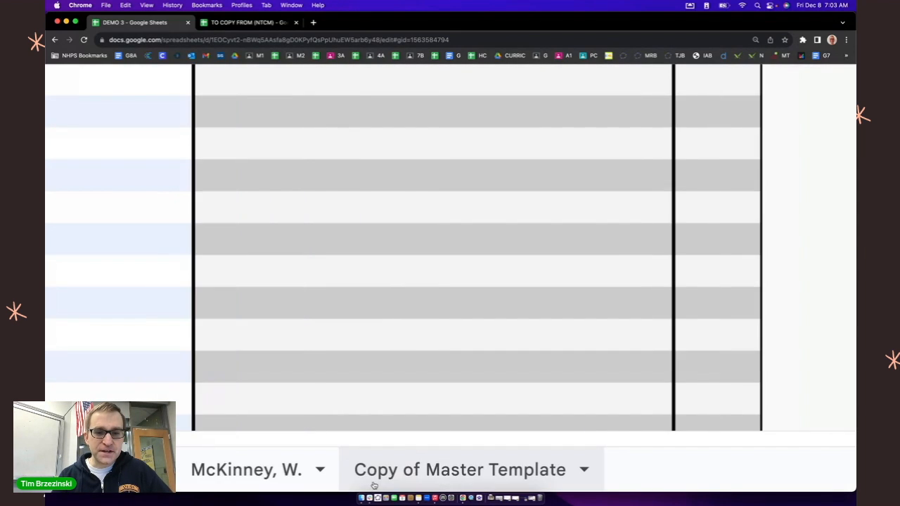
{"action": "scroll", "coordinate": [373, 485], "scroll_direction": "right", "scroll_amount": 1}
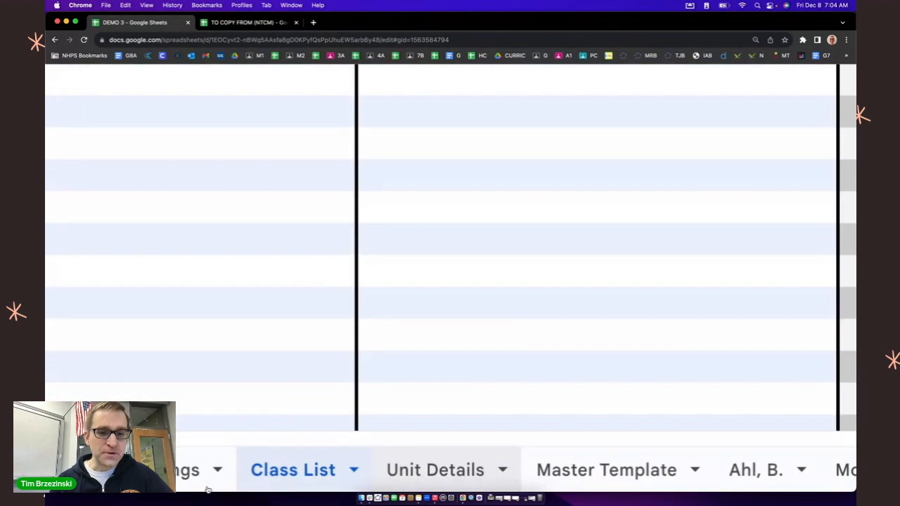
Step: Copy the title "Coordinate Geometry" from the TO COPY FROM (NTCM) spreadsheet into the Unit 1 title on the DEMO 3 Unit Details sheet
{"action": "left_click", "coordinate": [411, 472]}
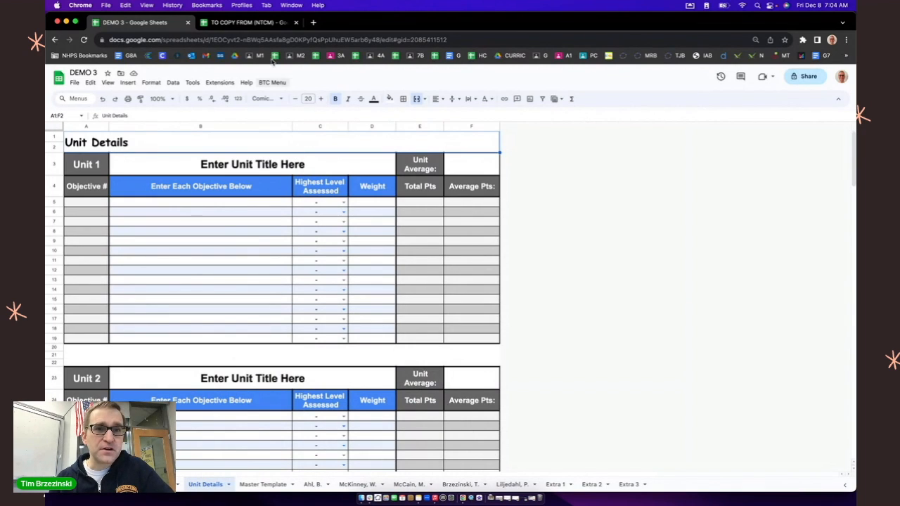
{"action": "left_click", "coordinate": [261, 22]}
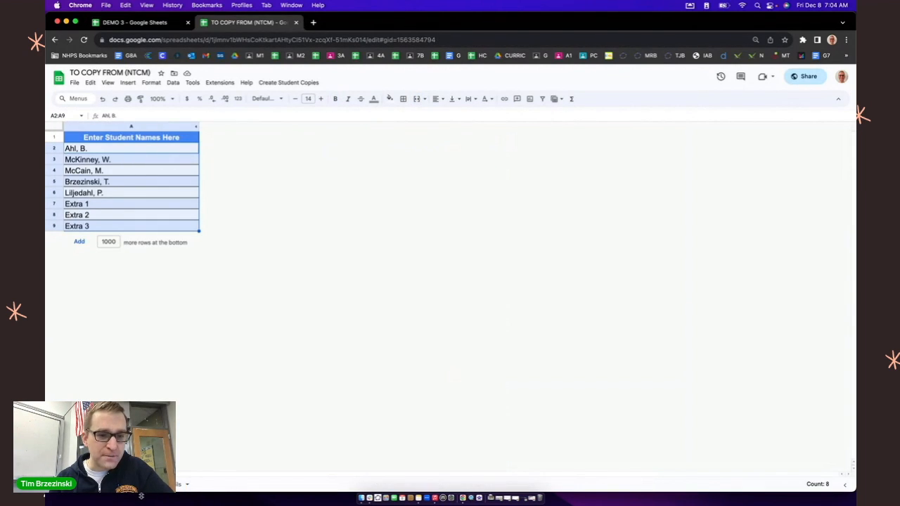
{"action": "left_click", "coordinate": [159, 484]}
{"action": "left_click", "coordinate": [200, 169]}
{"action": "key", "text": "super+c"}
{"action": "left_click", "coordinate": [131, 21]}
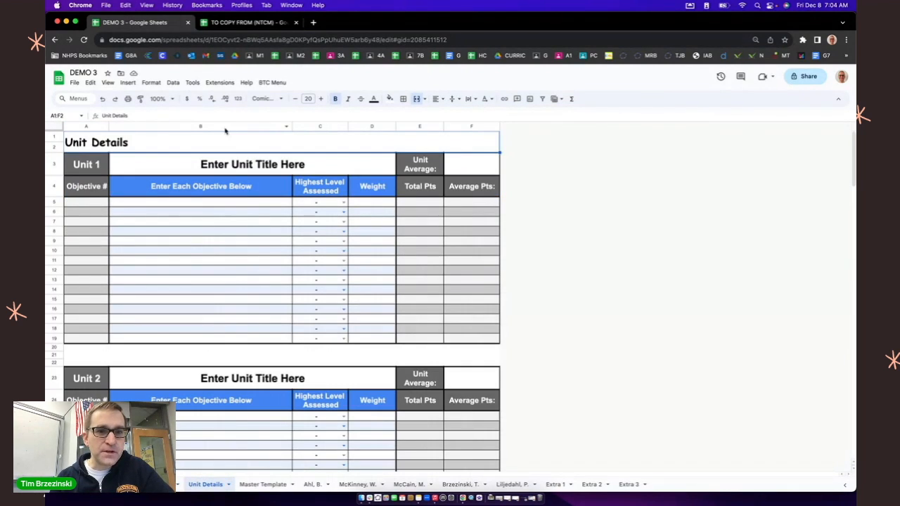
{"action": "left_click", "coordinate": [234, 166]}
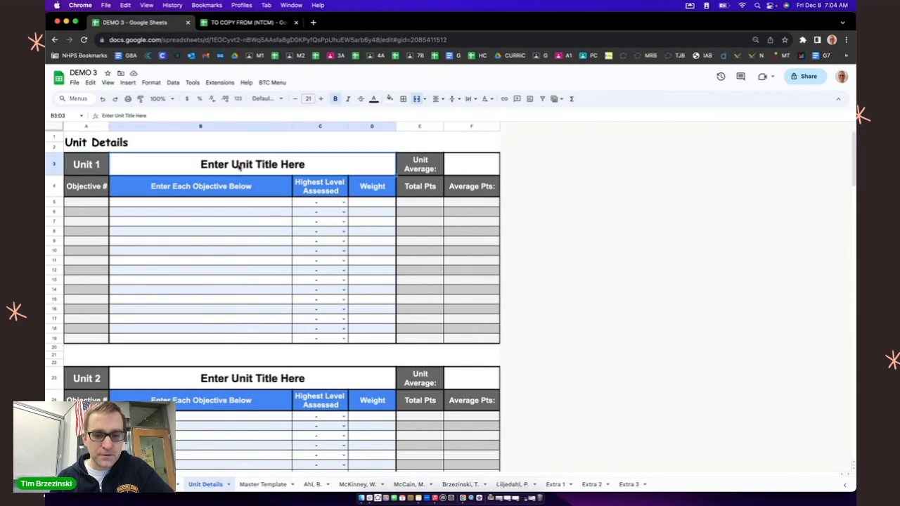
{"action": "key", "text": "super+v"}
Step: Copy the three slope and line objectives from the TO COPY FROM (NTCM) spreadsheet into Unit 1's objective rows, starting at cell B5
{"action": "left_click", "coordinate": [216, 205]}
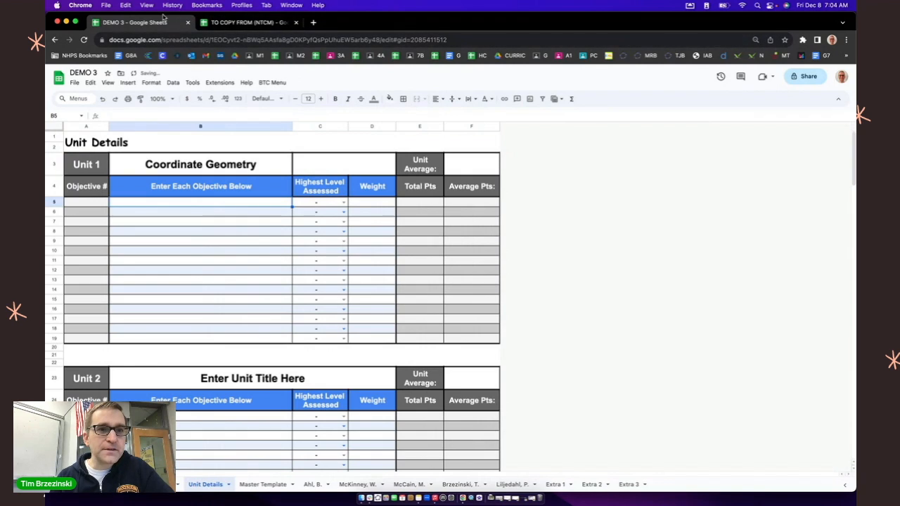
{"action": "left_click", "coordinate": [236, 23]}
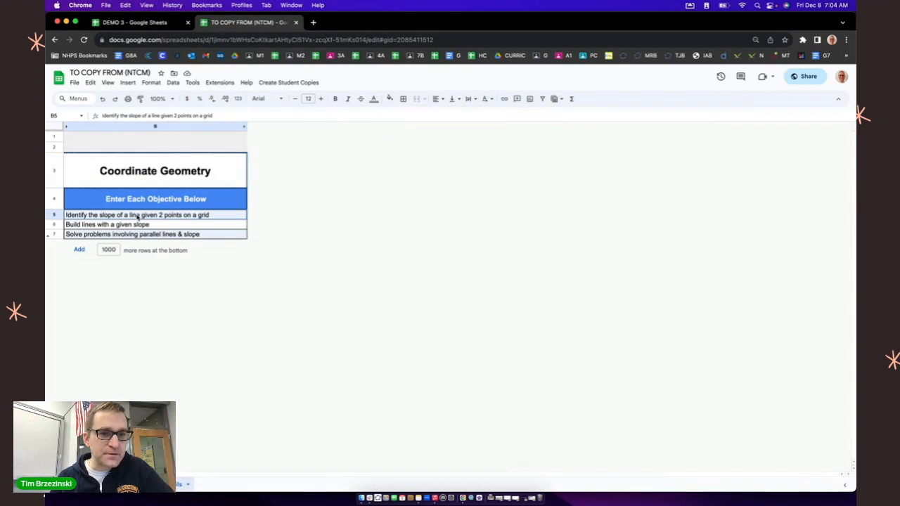
{"action": "left_click_drag", "start_coordinate": [138, 217], "coordinate": [137, 234]}
{"action": "left_click", "coordinate": [121, 25]}
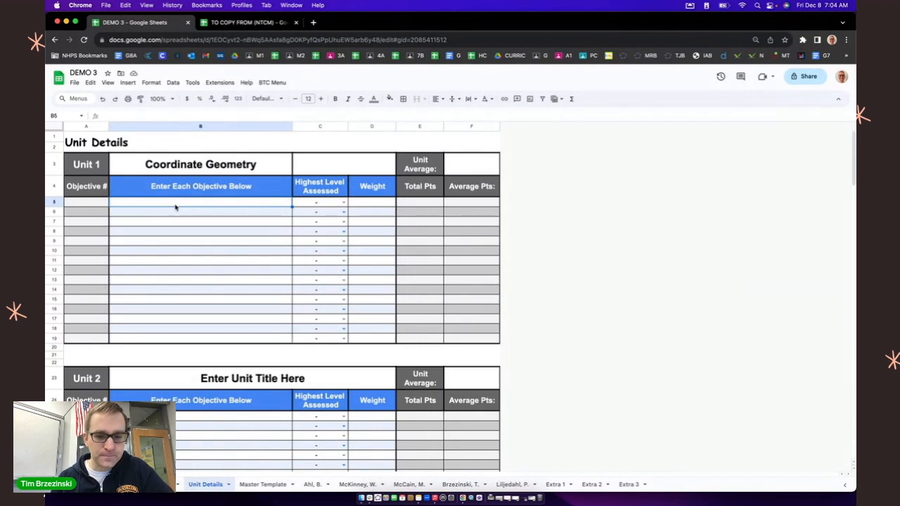
{"action": "key", "text": "super+v"}
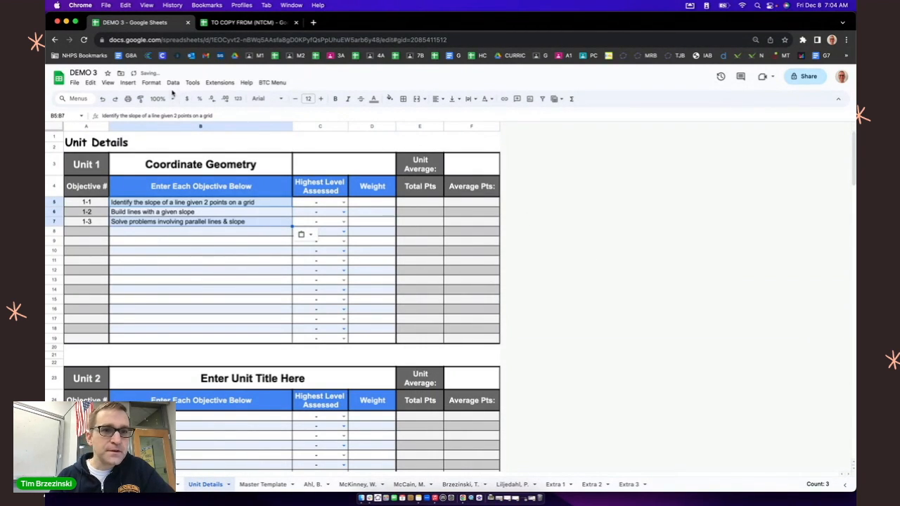
Step: Set the highest level assessed for Unit 1's objectives: Basic for 1-1, Intermediate for 1-2 and Advanced for 1-3
{"action": "left_click", "coordinate": [167, 98]}
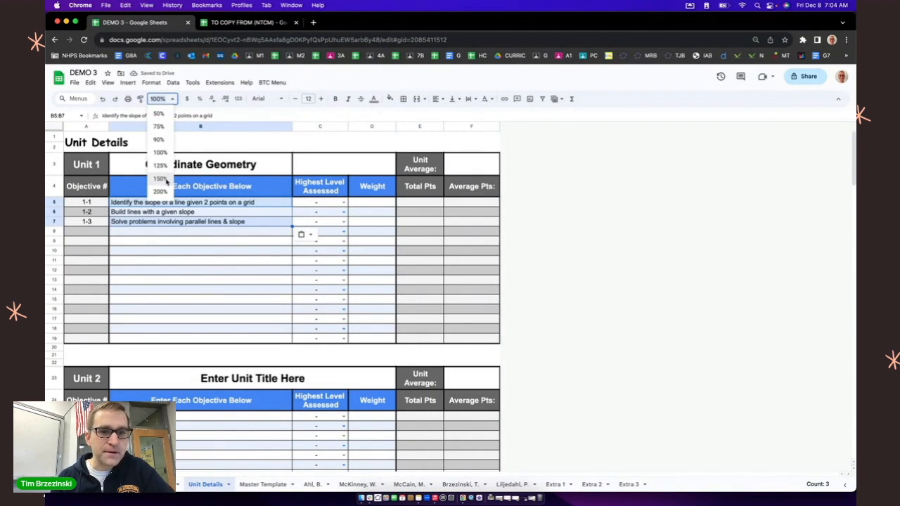
{"action": "left_click", "coordinate": [160, 179]}
{"action": "left_click", "coordinate": [476, 149]}
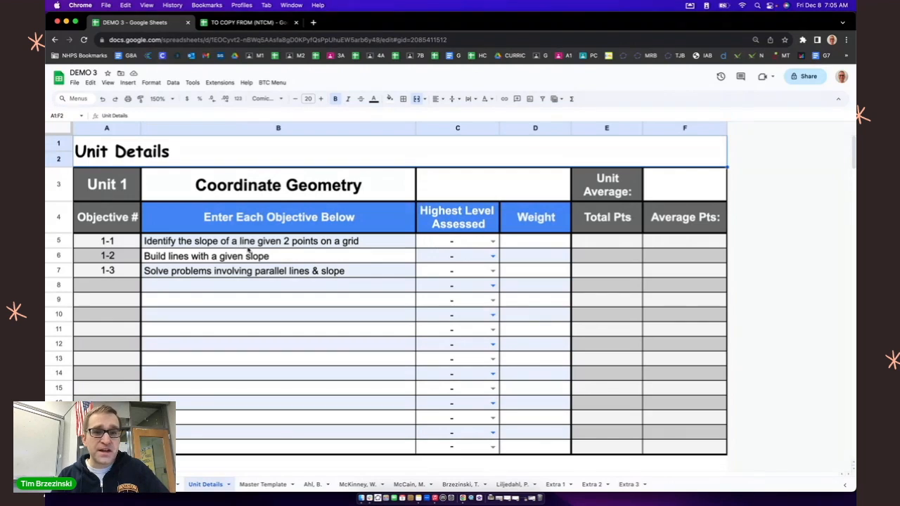
{"action": "left_click", "coordinate": [492, 241]}
{"action": "left_click", "coordinate": [455, 257]}
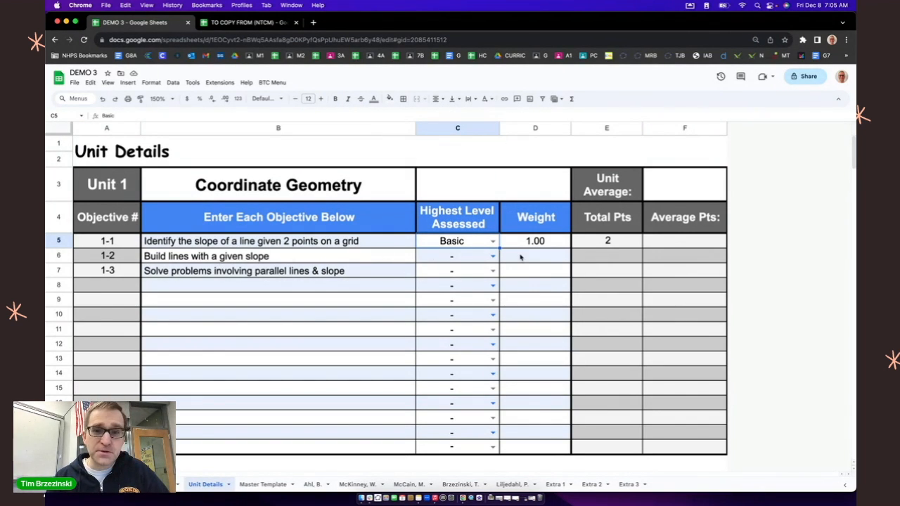
{"action": "left_click", "coordinate": [492, 257]}
{"action": "left_click", "coordinate": [464, 281]}
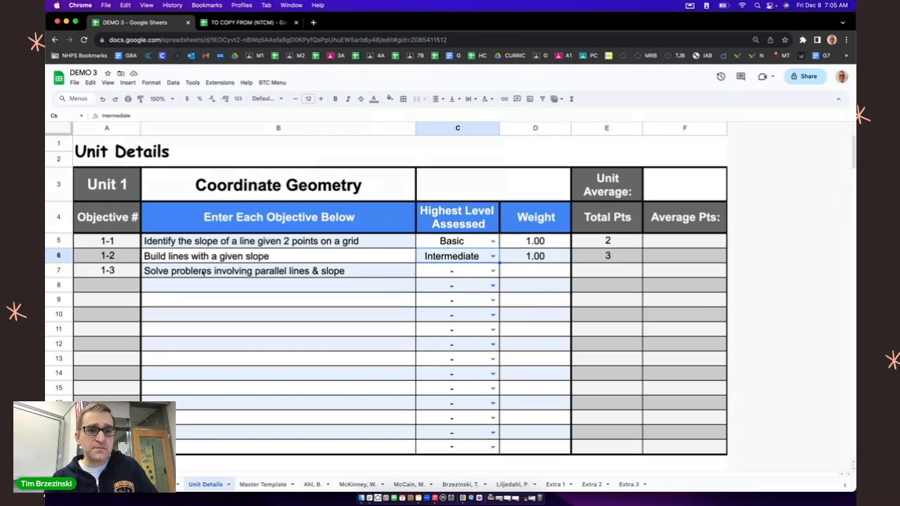
{"action": "left_click", "coordinate": [491, 271]}
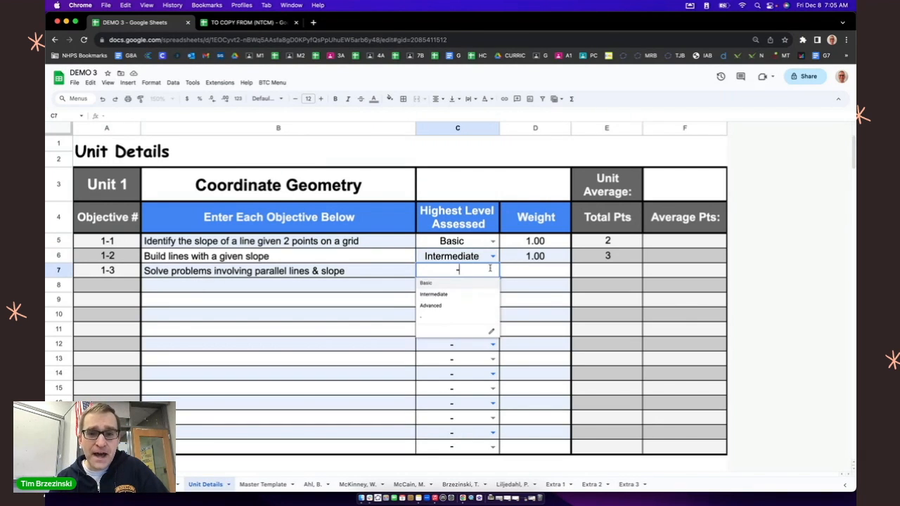
{"action": "left_click", "coordinate": [446, 306]}
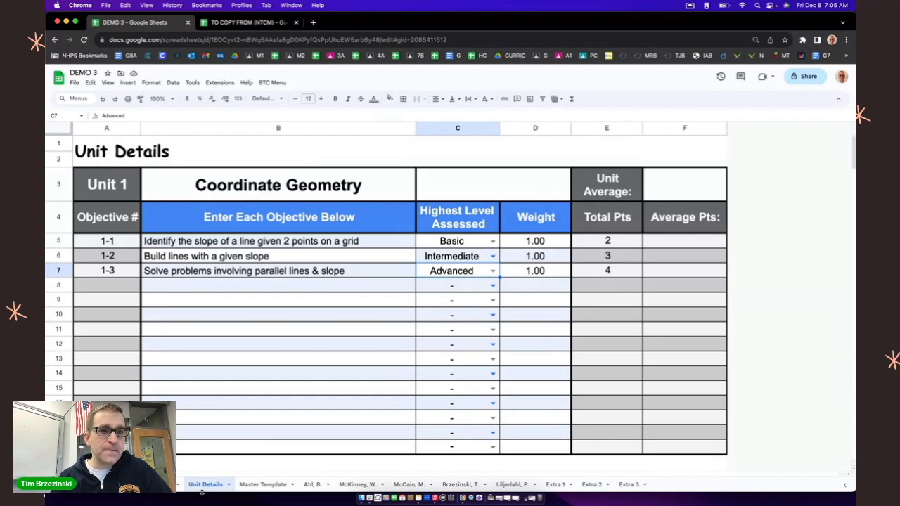
Step: Check the Coordinate Geometry title, objectives and assessed levels on the Master Template, each student's sheet and the Extra sheets
{"action": "left_click", "coordinate": [161, 98]}
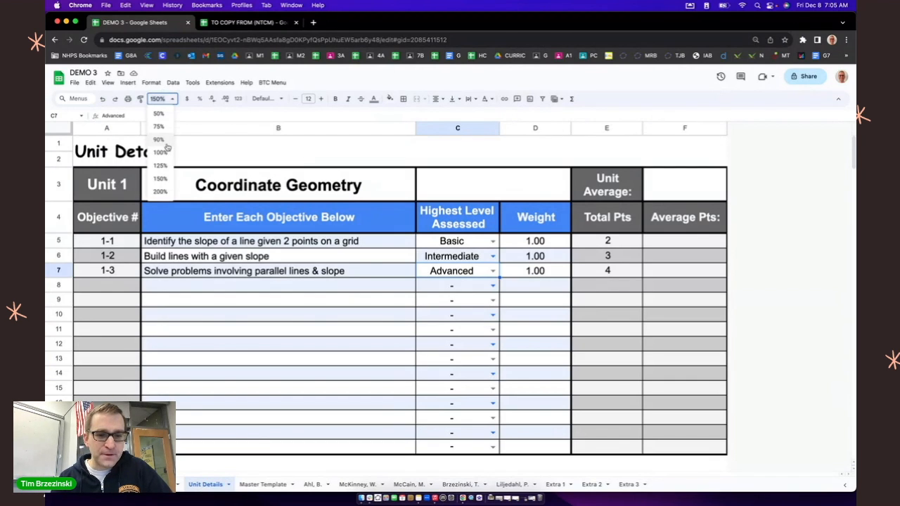
{"action": "left_click", "coordinate": [163, 151]}
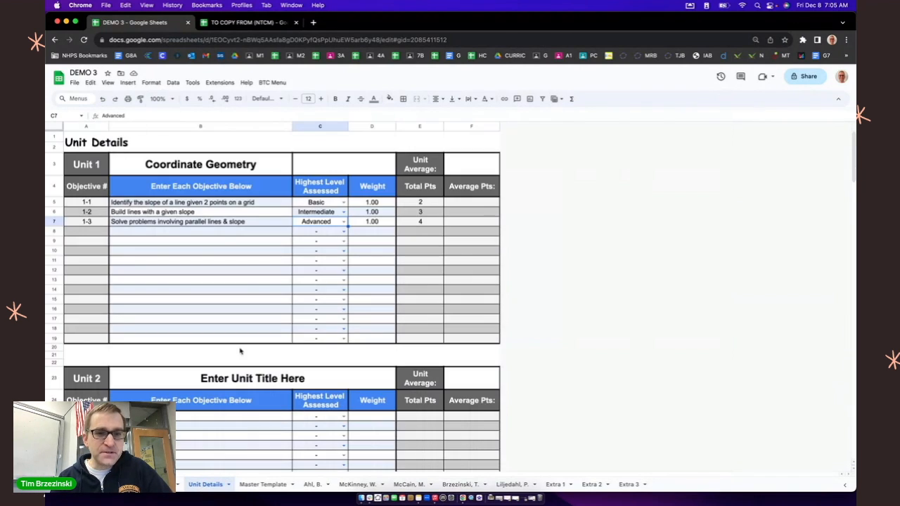
{"action": "left_click", "coordinate": [267, 485]}
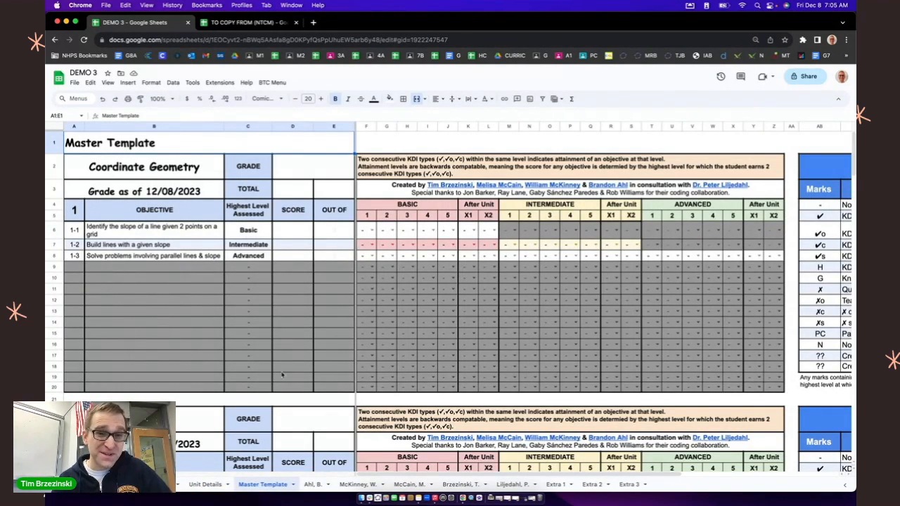
{"action": "left_click", "coordinate": [312, 487]}
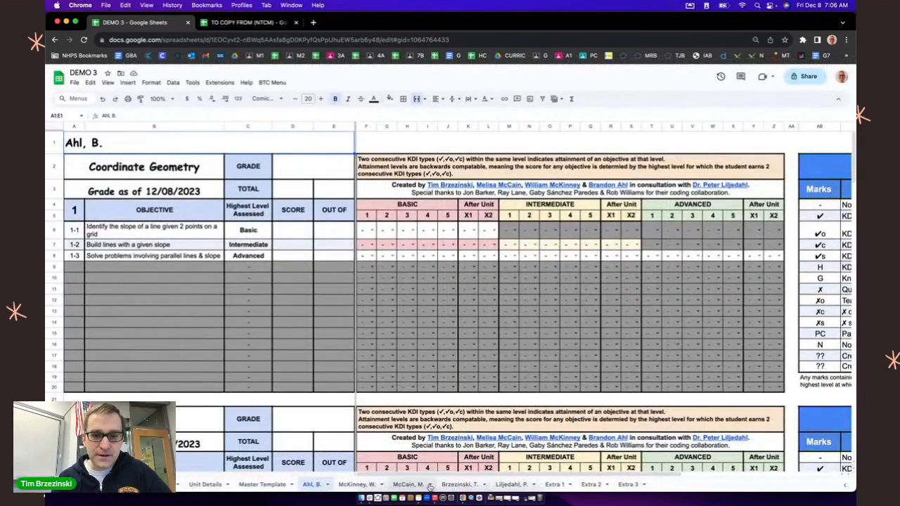
{"action": "left_click", "coordinate": [357, 485]}
{"action": "left_click", "coordinate": [408, 485]}
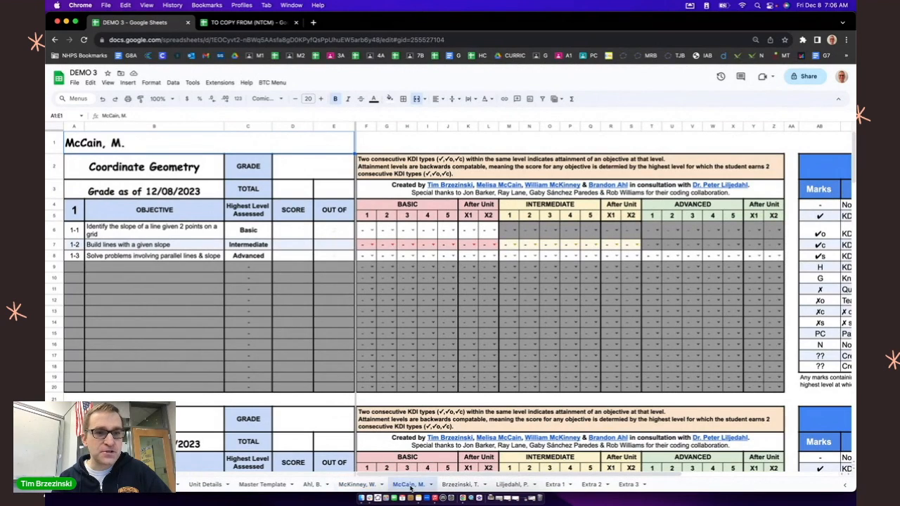
{"action": "left_click", "coordinate": [460, 484]}
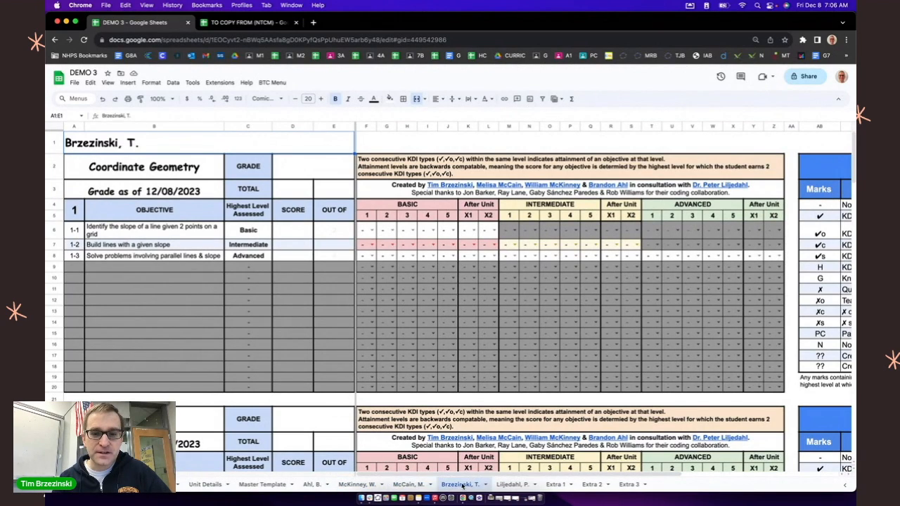
{"action": "left_click", "coordinate": [513, 485]}
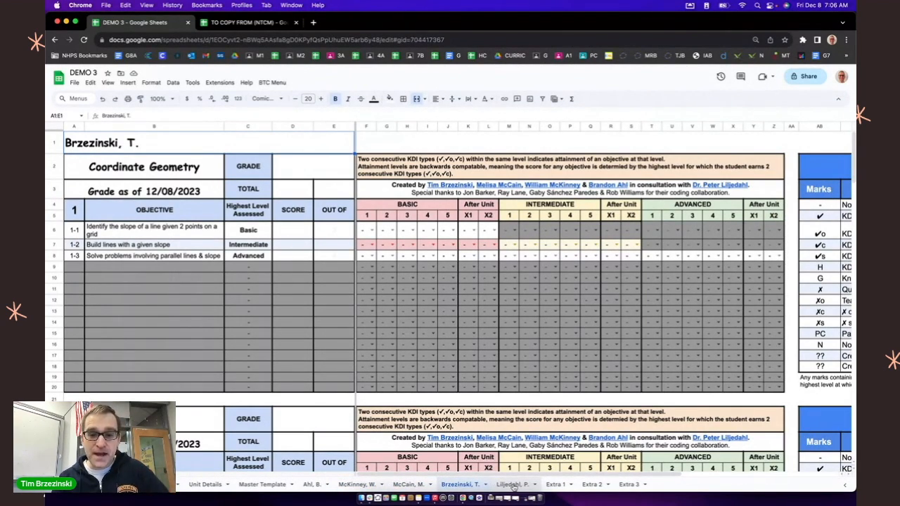
{"action": "left_click", "coordinate": [555, 486]}
{"action": "left_click", "coordinate": [596, 486]}
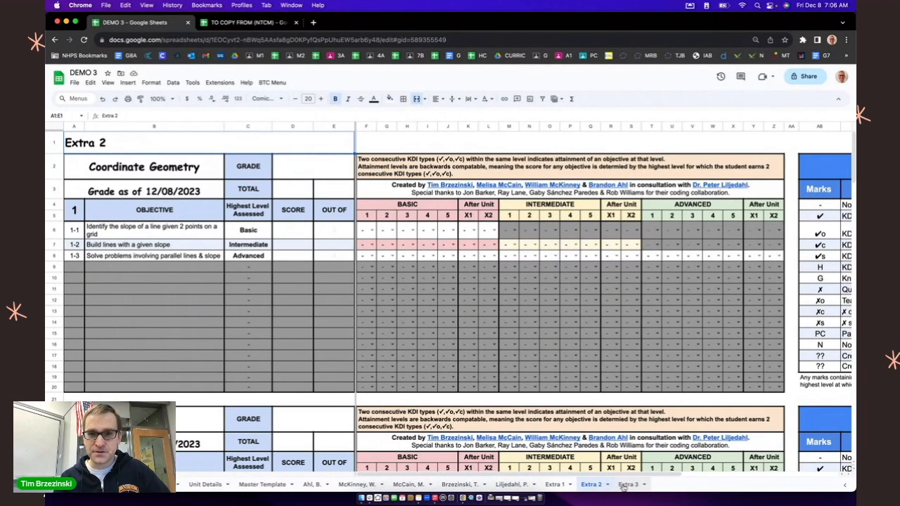
{"action": "left_click", "coordinate": [625, 486]}
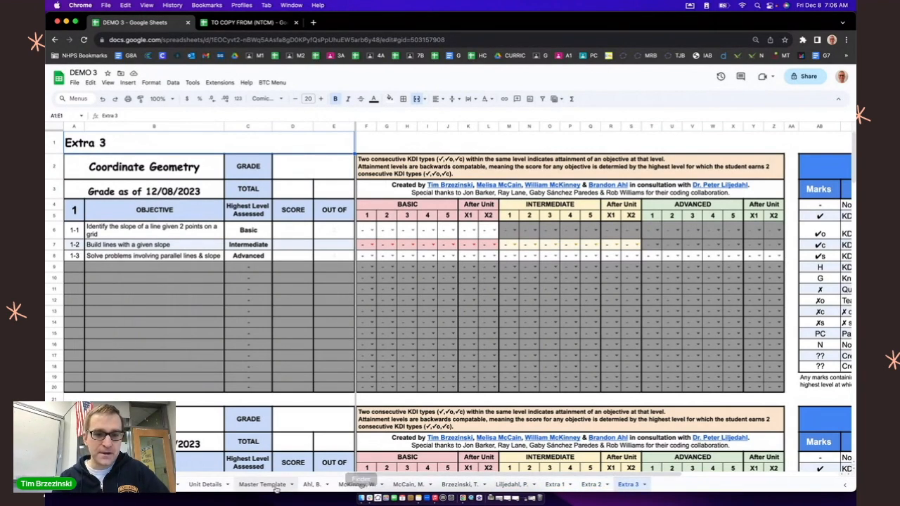
{"action": "scroll", "coordinate": [260, 489], "scroll_direction": "up", "scroll_amount": 5}
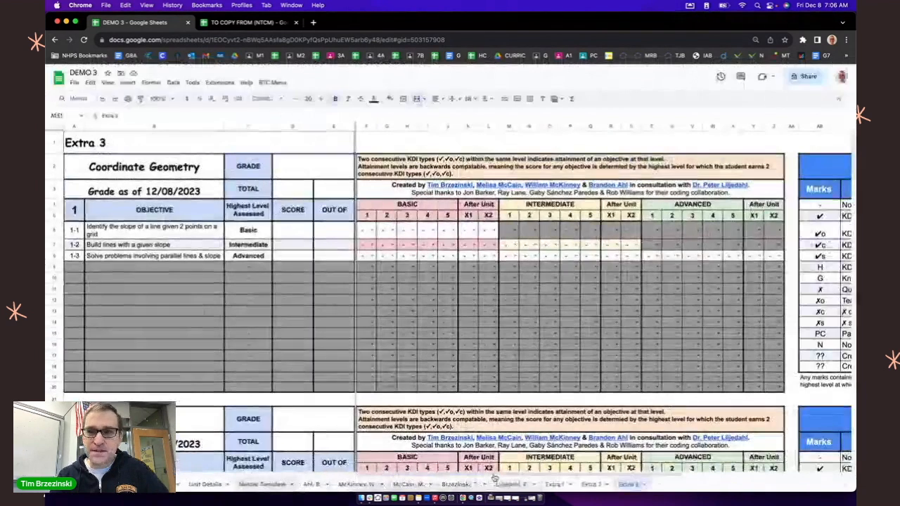
Step: On the first student's sheet, mark objective 1-1 with ✔ for Basic 1 and Basic 2
{"action": "left_click", "coordinate": [309, 484]}
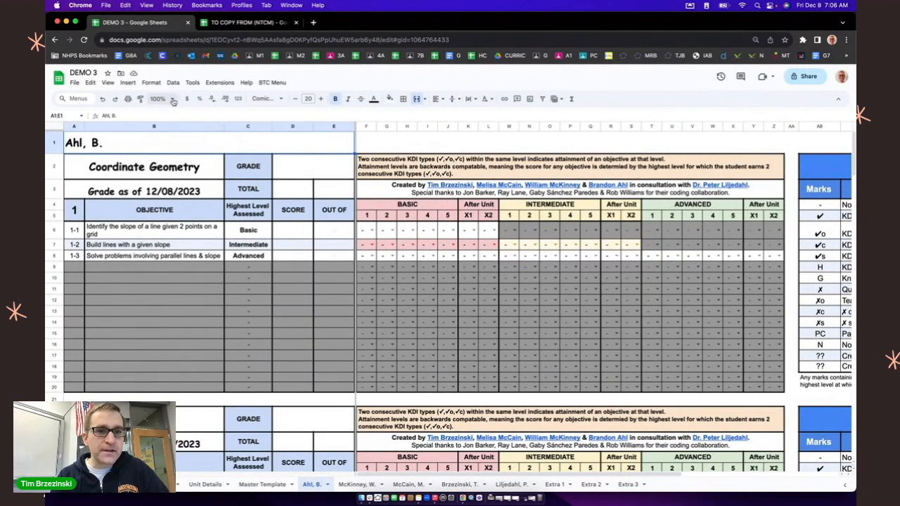
{"action": "left_click", "coordinate": [161, 99]}
{"action": "left_click", "coordinate": [161, 166]}
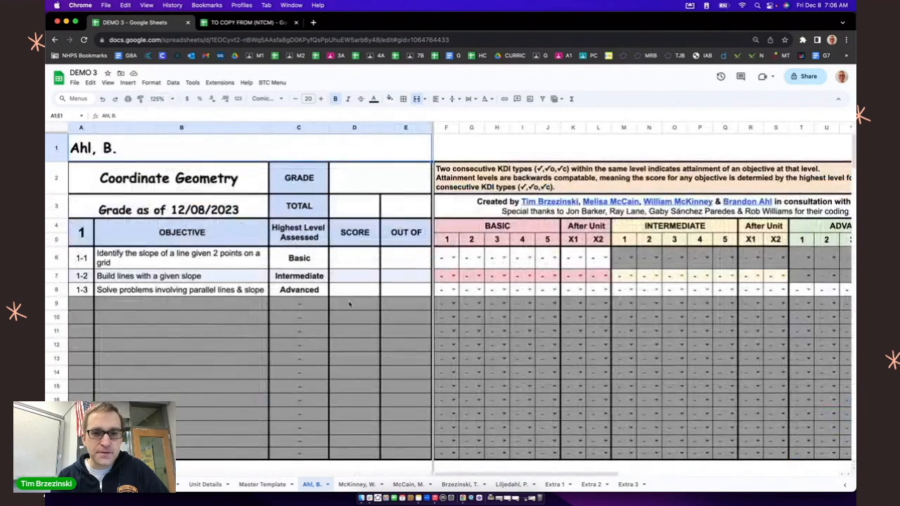
{"action": "left_click", "coordinate": [454, 261]}
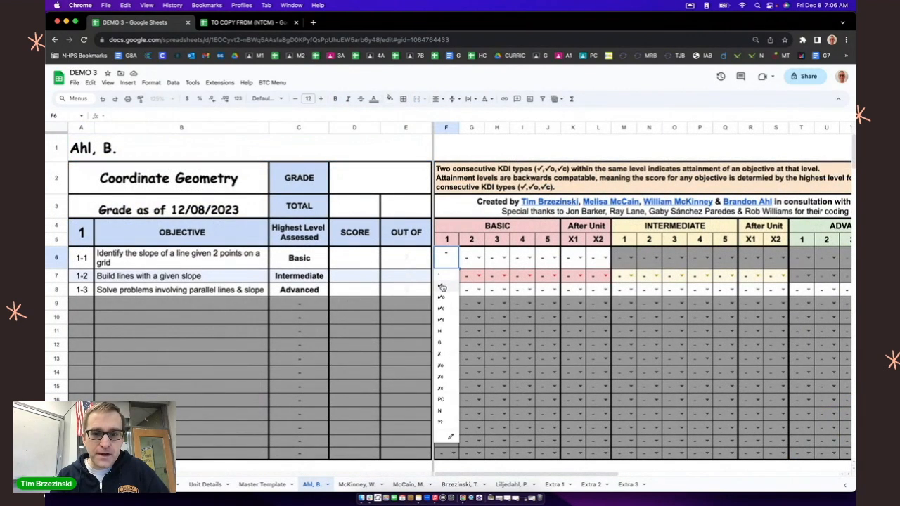
{"action": "left_click", "coordinate": [441, 285]}
{"action": "left_click", "coordinate": [478, 258]}
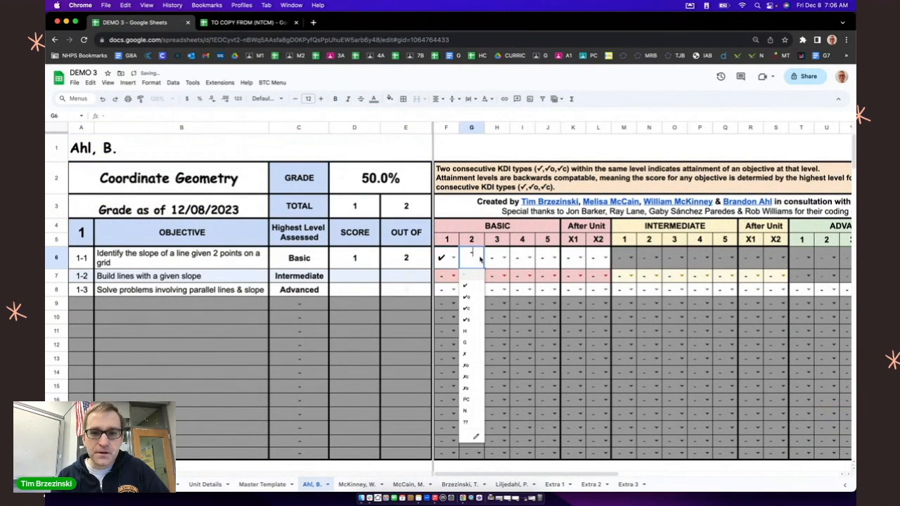
{"action": "left_click", "coordinate": [466, 285]}
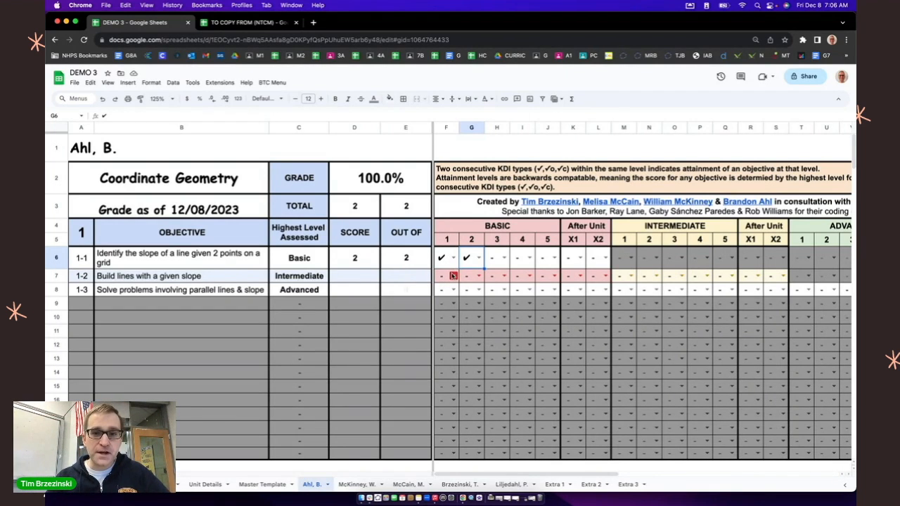
Step: Mark objective 1-2 with ✗, ✗o, H and ✗ for Basic 1 through 4 on the first student's sheet
{"action": "left_click", "coordinate": [451, 275]}
{"action": "left_click", "coordinate": [439, 368]}
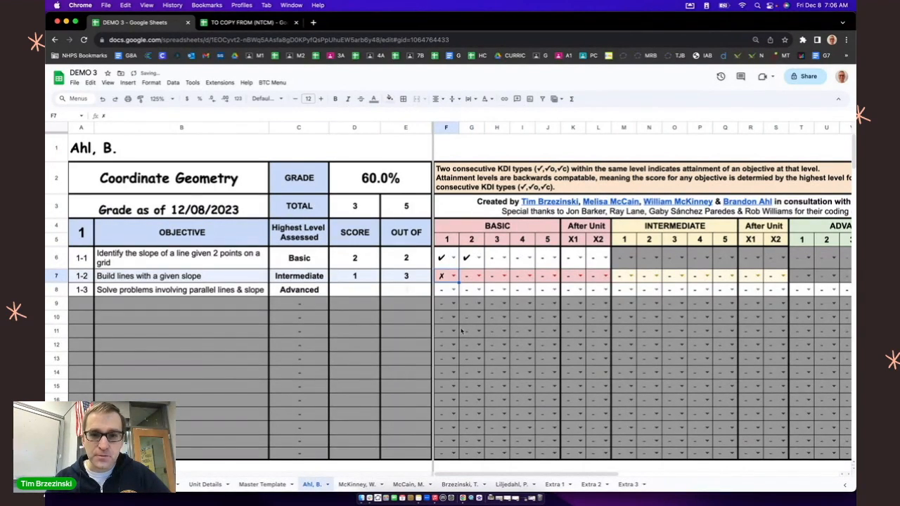
{"action": "left_click", "coordinate": [478, 276]}
{"action": "left_click", "coordinate": [466, 381]}
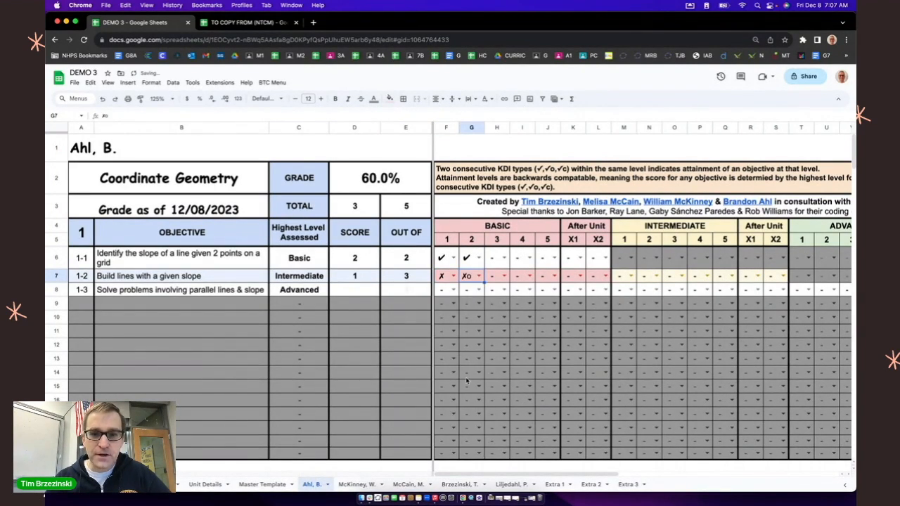
{"action": "left_click", "coordinate": [503, 276]}
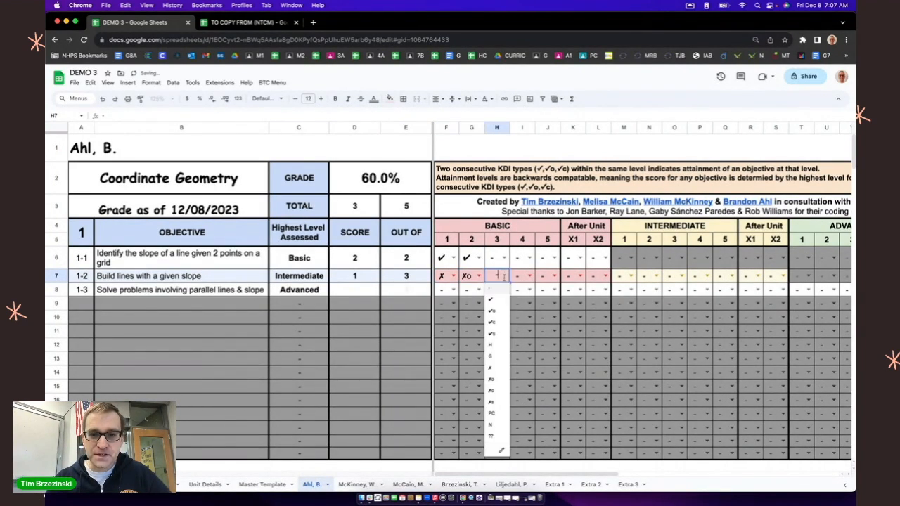
{"action": "left_click", "coordinate": [494, 346]}
{"action": "left_click", "coordinate": [527, 277]}
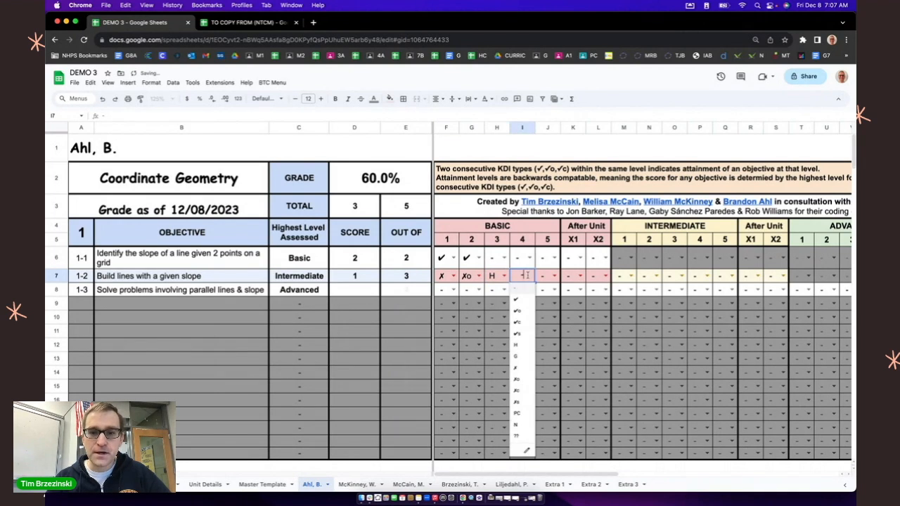
{"action": "left_click", "coordinate": [516, 368]}
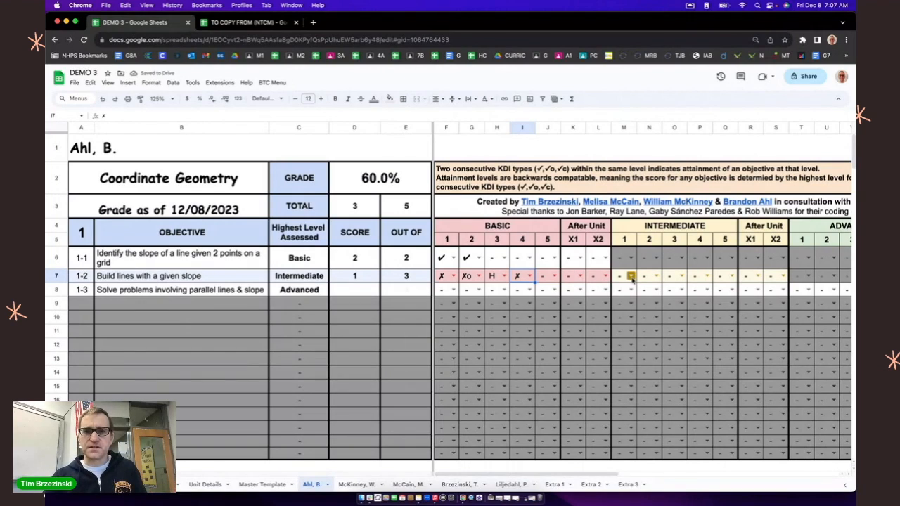
Step: Mark objective 1-2 with ✔c, ✔c and ✔o for Intermediate 1 through 3
{"action": "left_click", "coordinate": [631, 277]}
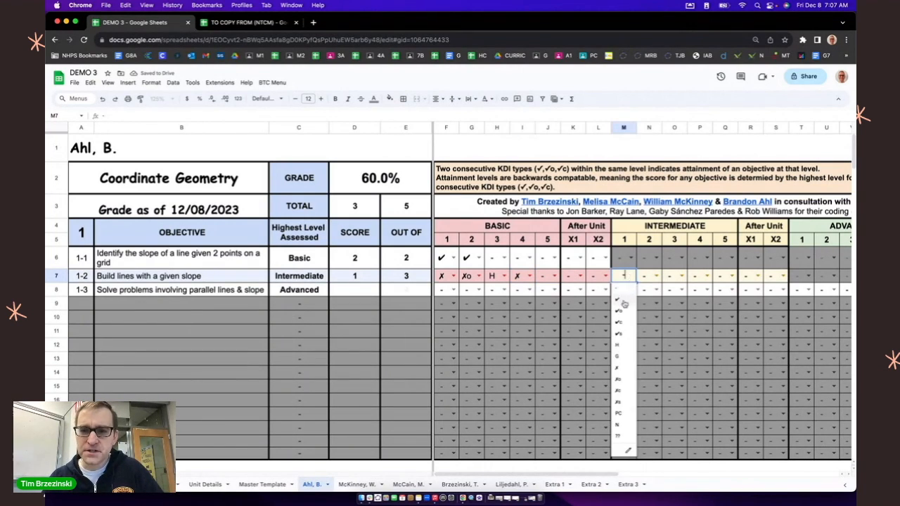
{"action": "left_click", "coordinate": [619, 324]}
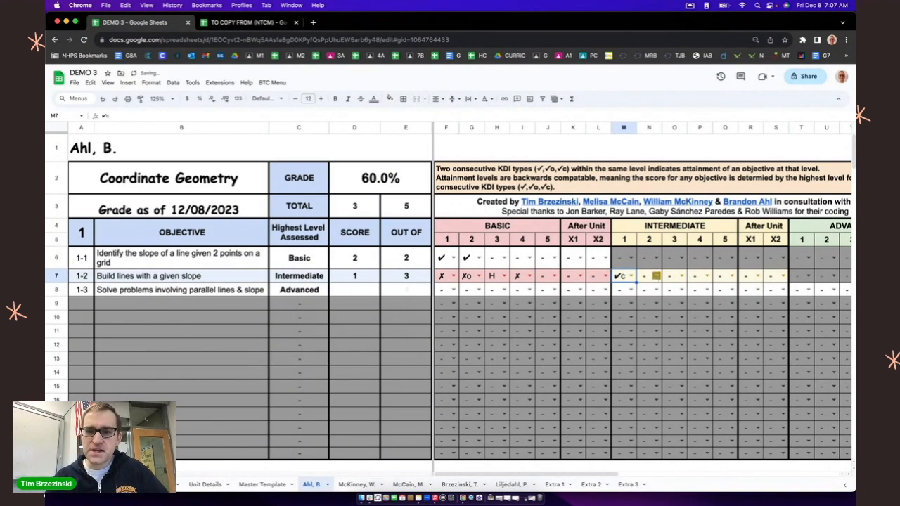
{"action": "left_click", "coordinate": [655, 277]}
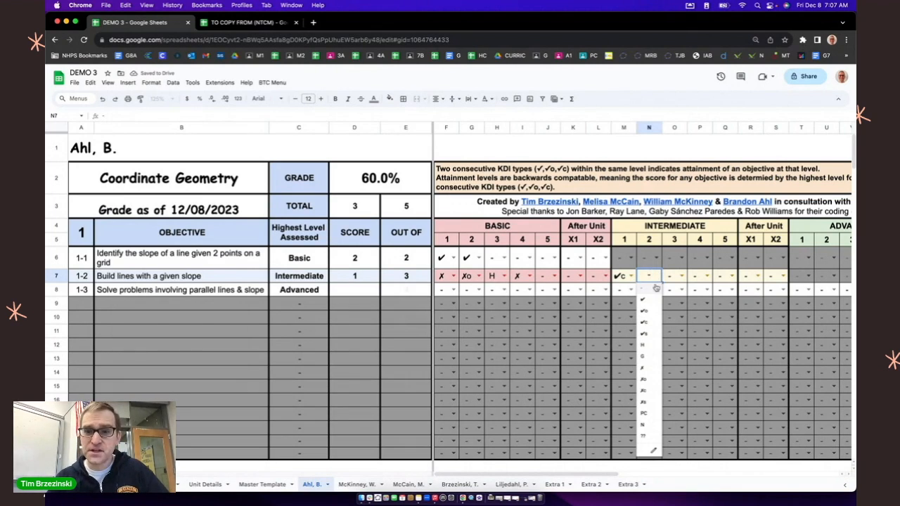
{"action": "left_click", "coordinate": [649, 325]}
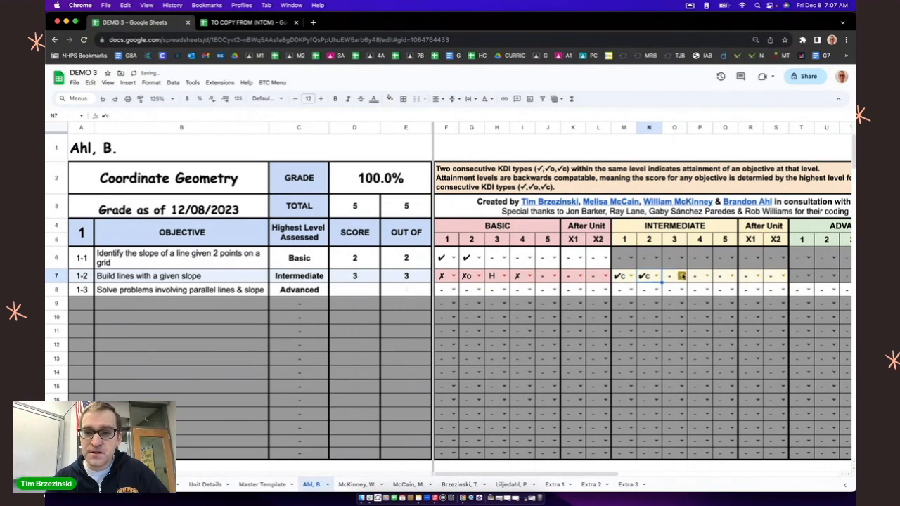
{"action": "left_click", "coordinate": [675, 279]}
{"action": "left_click", "coordinate": [671, 311]}
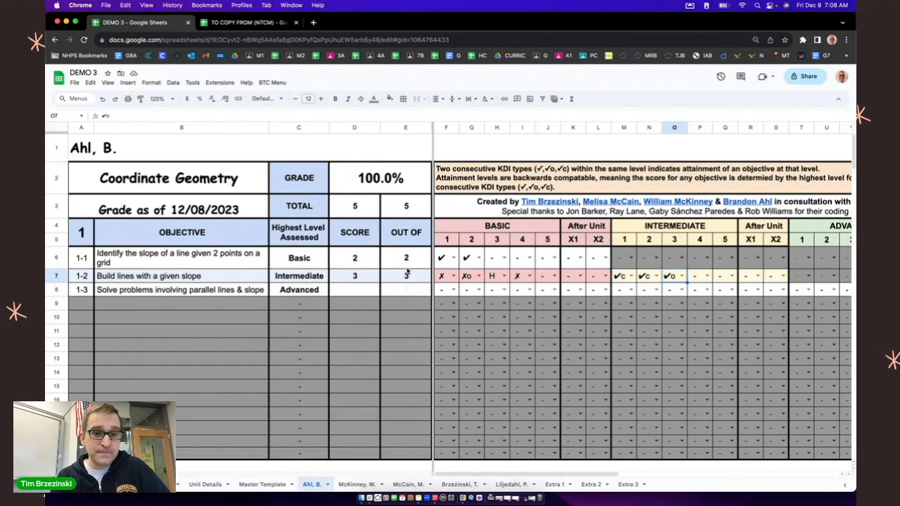
Step: Mark objective 1-3's Basic 1 attempt as ✔s, and replace that mark with N
{"action": "left_click", "coordinate": [453, 290]}
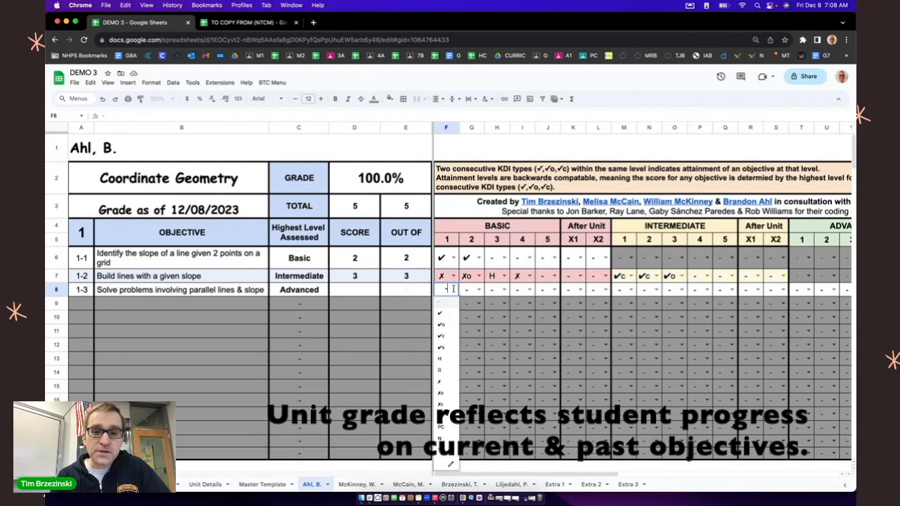
{"action": "left_click", "coordinate": [444, 346]}
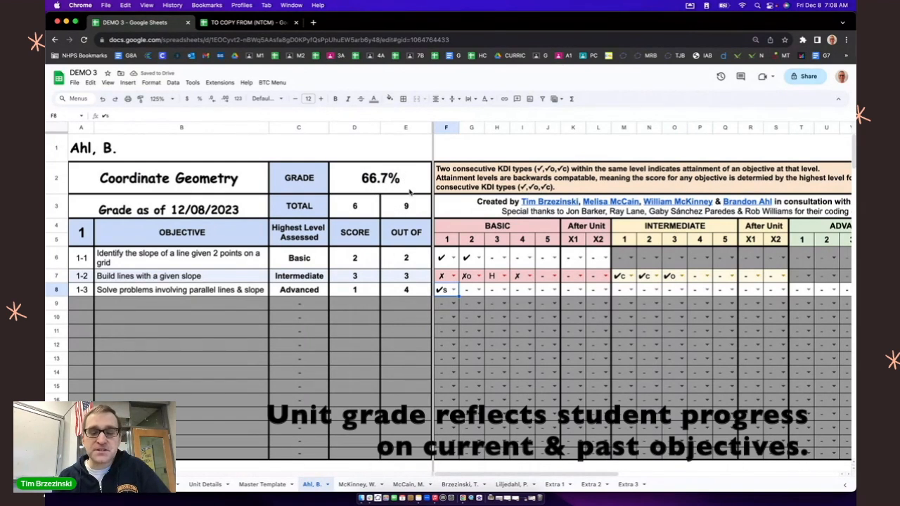
{"action": "left_click", "coordinate": [450, 292]}
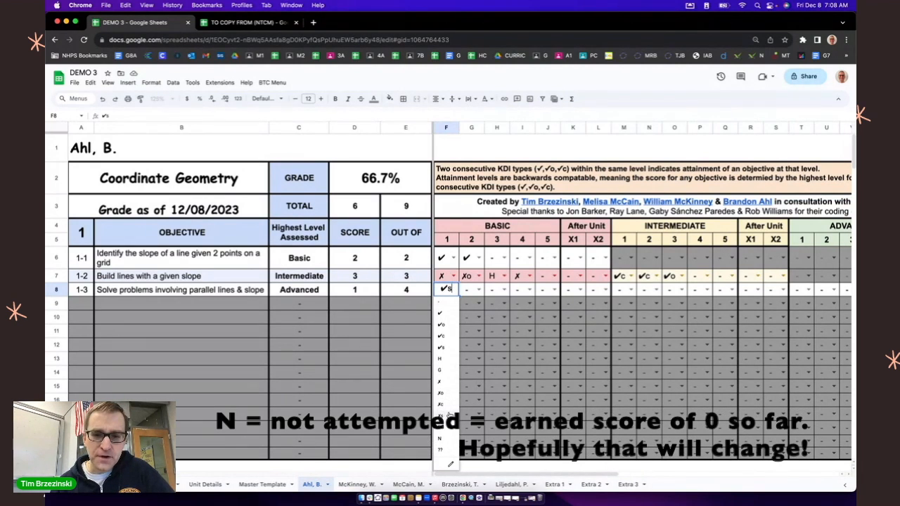
{"action": "left_click", "coordinate": [441, 439]}
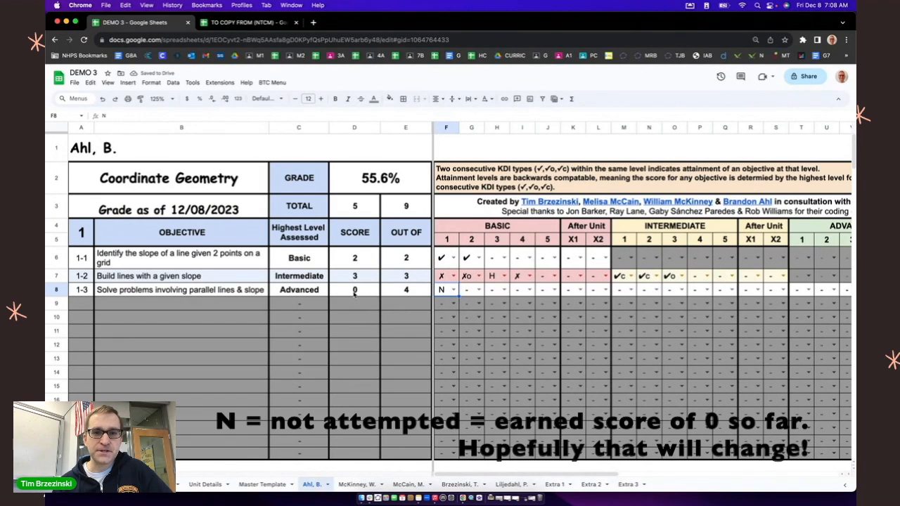
Step: Mark objective 1-3 with ✗c, ✗ and ✗c for Basic 1 through 3 on the first student's sheet
{"action": "left_click", "coordinate": [454, 291]}
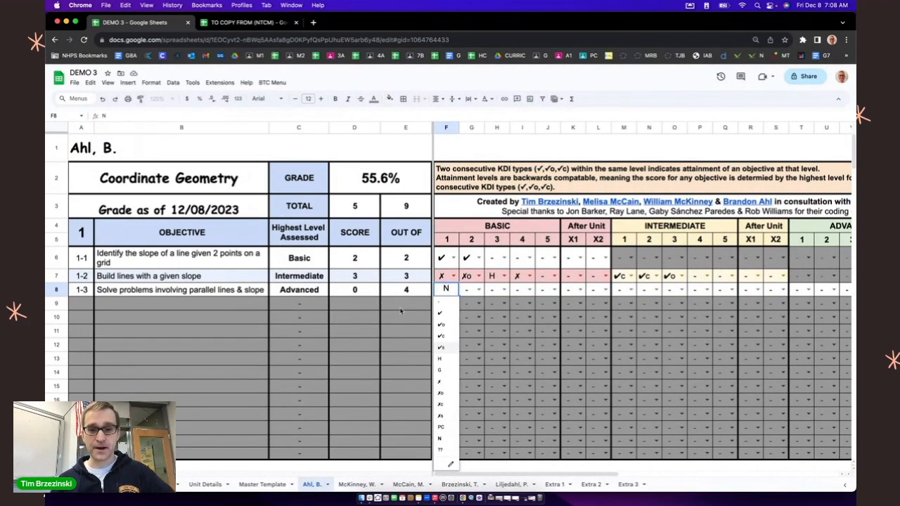
{"action": "left_click", "coordinate": [443, 406]}
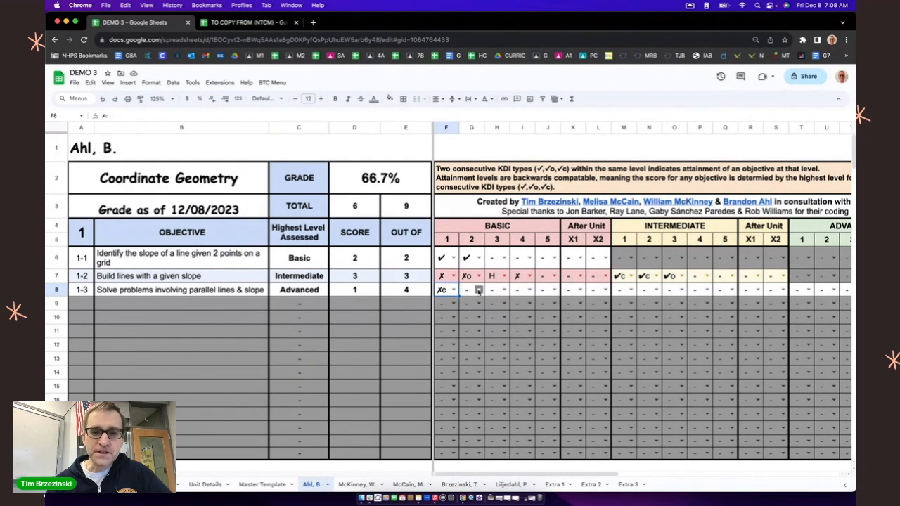
{"action": "left_click", "coordinate": [478, 289]}
{"action": "left_click", "coordinate": [466, 381]}
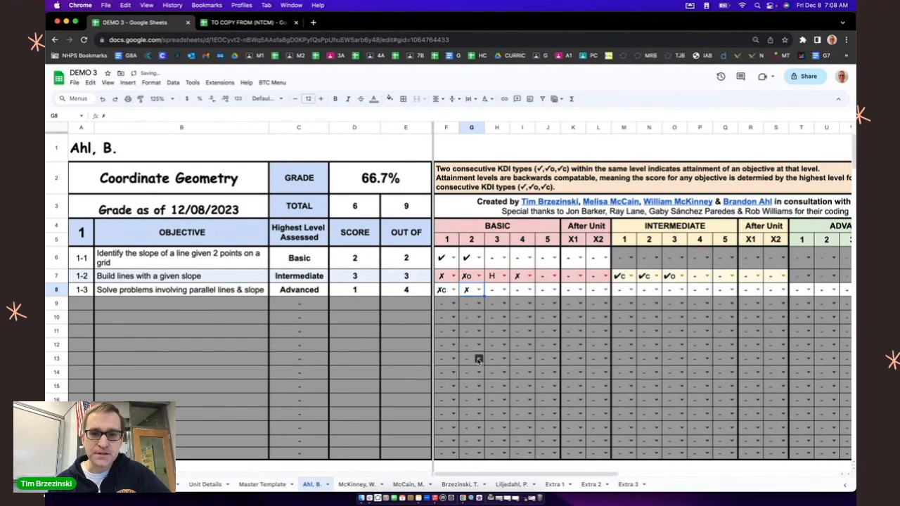
{"action": "left_click", "coordinate": [503, 290]}
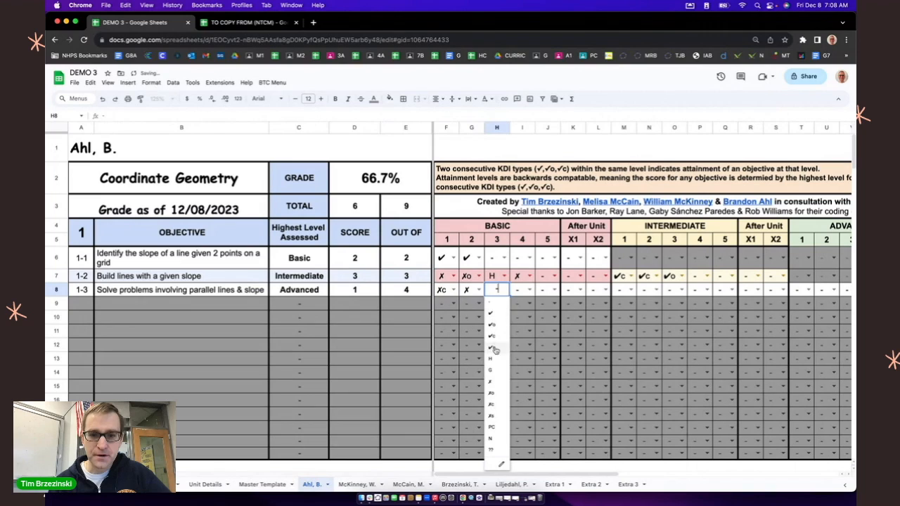
{"action": "left_click", "coordinate": [495, 404]}
Step: Mark objective 1-3 with ✗o for both Intermediate 1 and Intermediate 2
{"action": "left_click", "coordinate": [629, 289]}
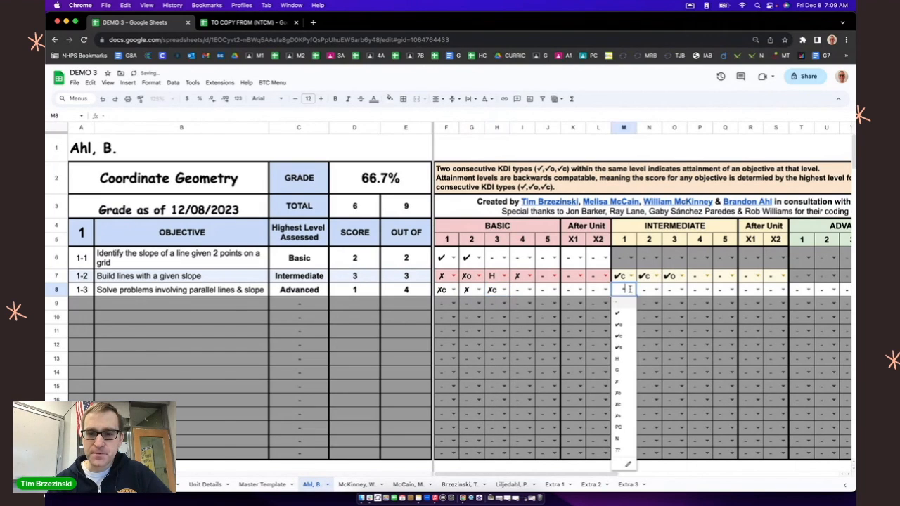
{"action": "left_click", "coordinate": [618, 402]}
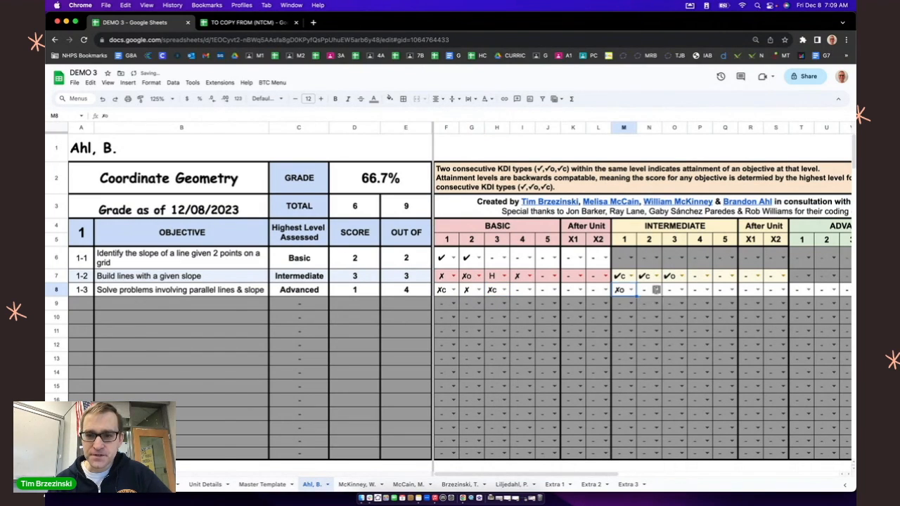
{"action": "left_click", "coordinate": [655, 289]}
{"action": "left_click", "coordinate": [641, 400]}
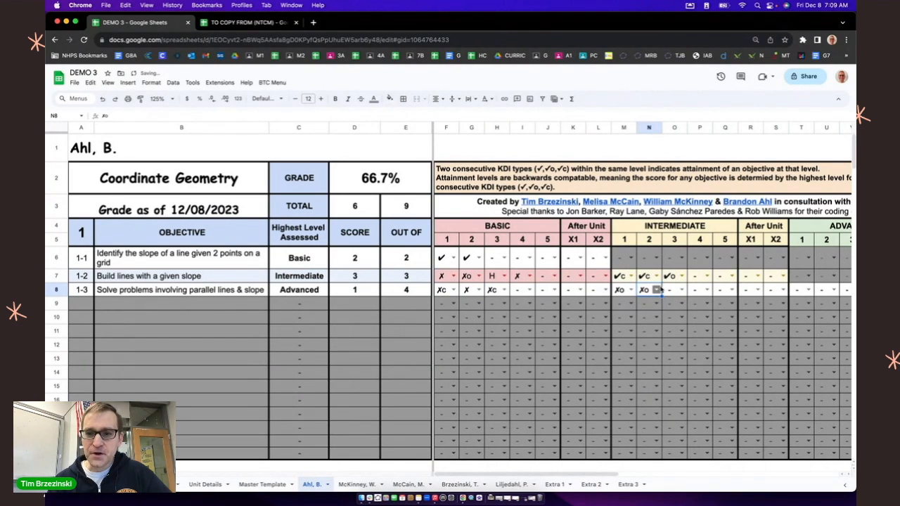
Step: Zoom the sheet to 100% and mark objective 1-3 with ✔c for Advanced 1
{"action": "scroll", "coordinate": [657, 292], "scroll_direction": "right", "scroll_amount": 1}
{"action": "scroll", "coordinate": [657, 291], "scroll_direction": "right", "scroll_amount": 3}
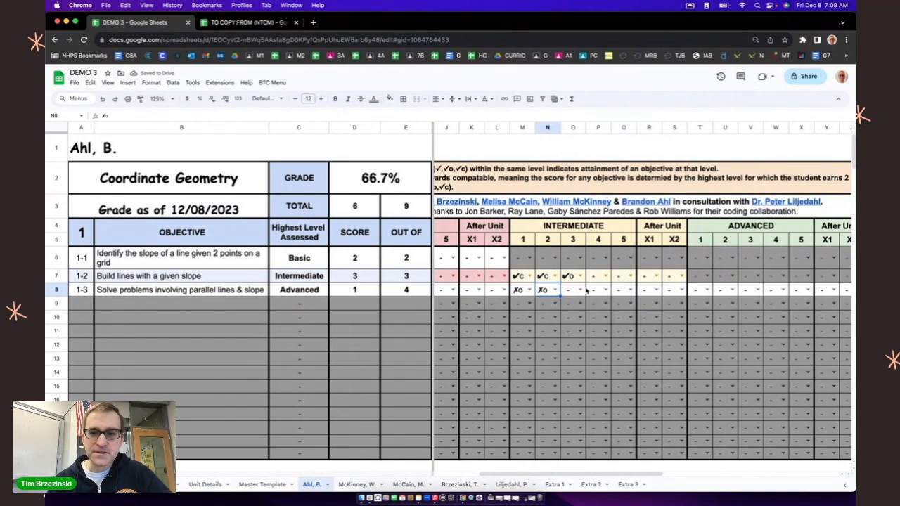
{"action": "left_click", "coordinate": [161, 98]}
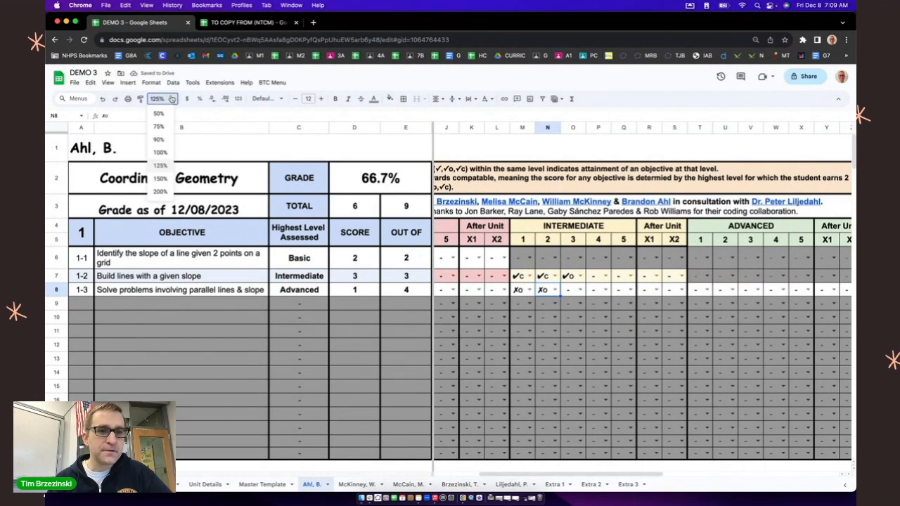
{"action": "left_click", "coordinate": [161, 153]}
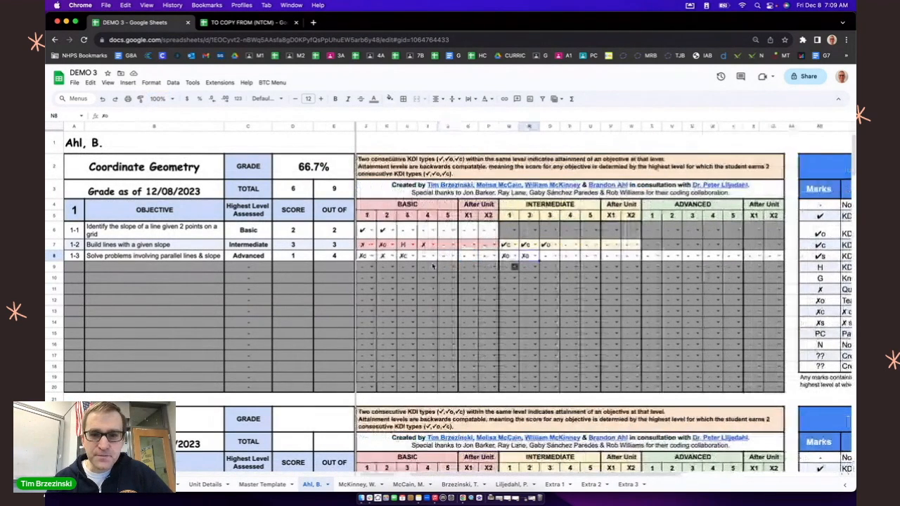
{"action": "left_click", "coordinate": [651, 256]}
{"action": "left_click", "coordinate": [650, 300]}
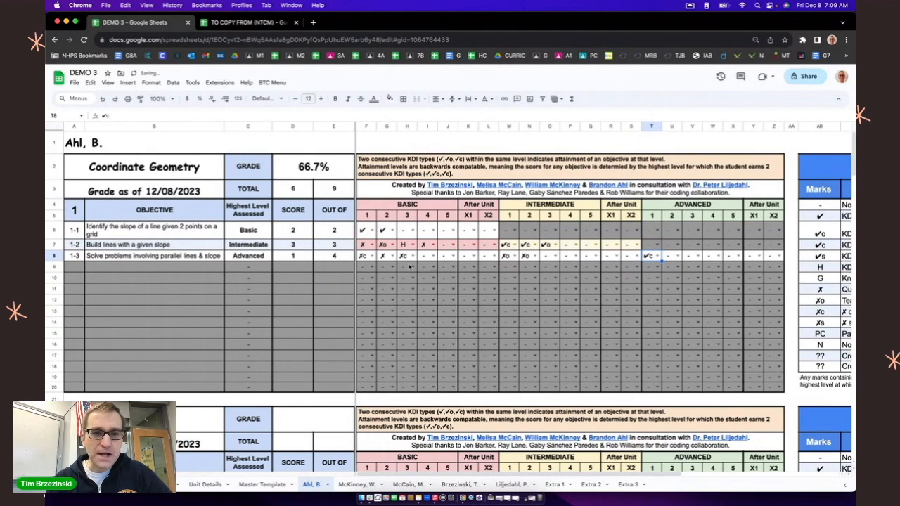
Step: Zoom the sheet to 150% and mark objective 1-3 with ✔s for Advanced 2
{"action": "left_click", "coordinate": [170, 101]}
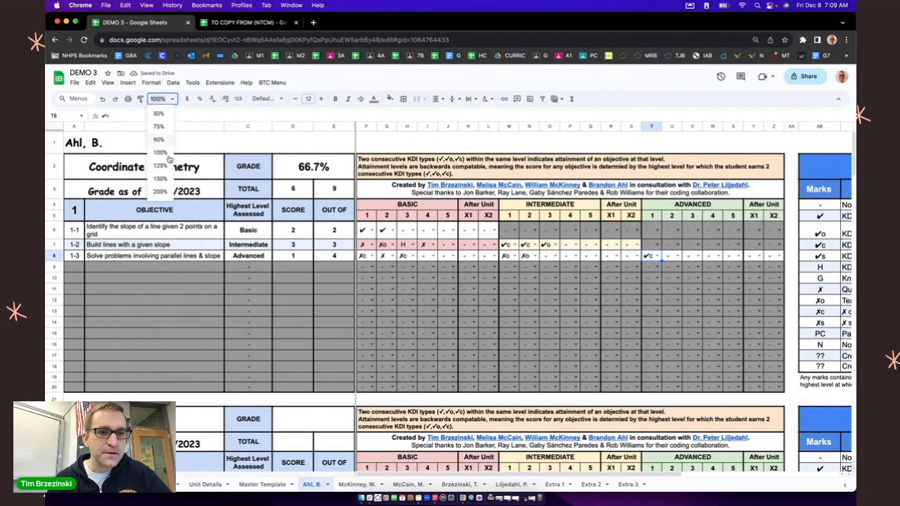
{"action": "left_click", "coordinate": [166, 180]}
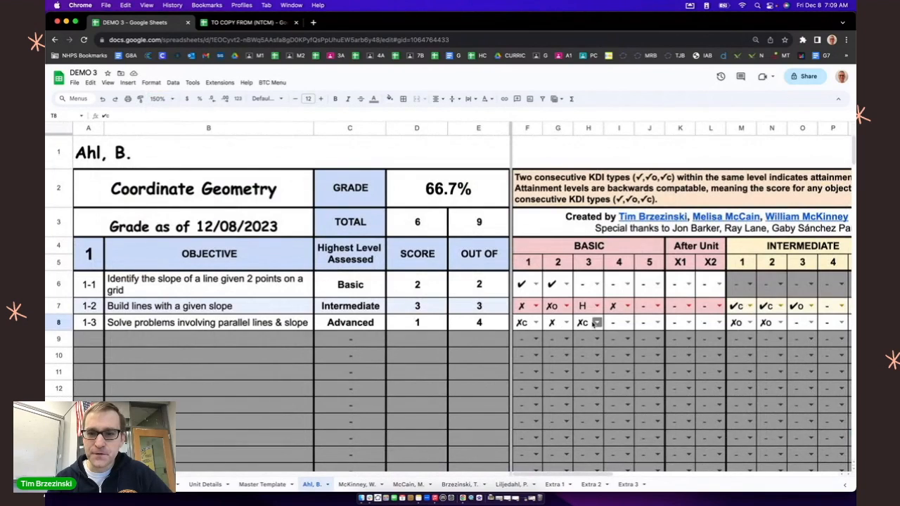
{"action": "scroll", "coordinate": [583, 326], "scroll_direction": "right", "scroll_amount": 10}
{"action": "scroll", "coordinate": [592, 324], "scroll_direction": "left", "scroll_amount": 4}
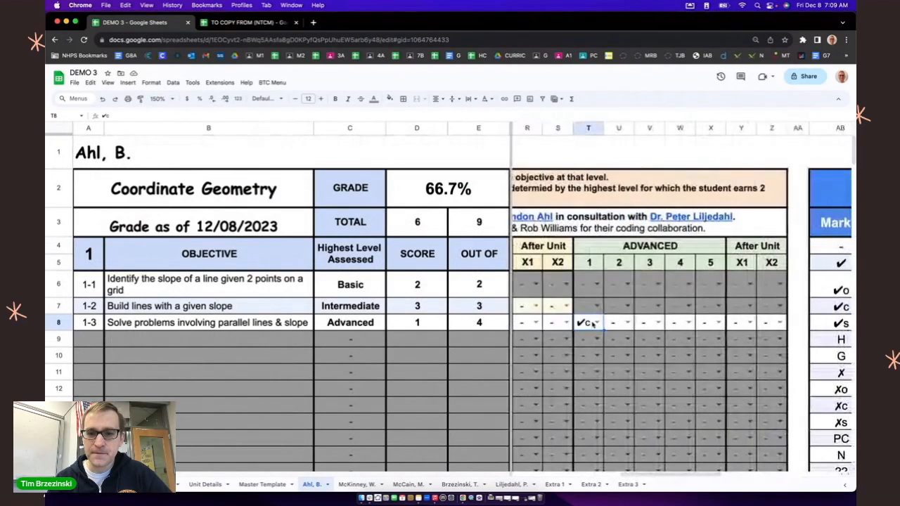
{"action": "scroll", "coordinate": [592, 324], "scroll_direction": "left", "scroll_amount": 2}
{"action": "left_click", "coordinate": [685, 322]}
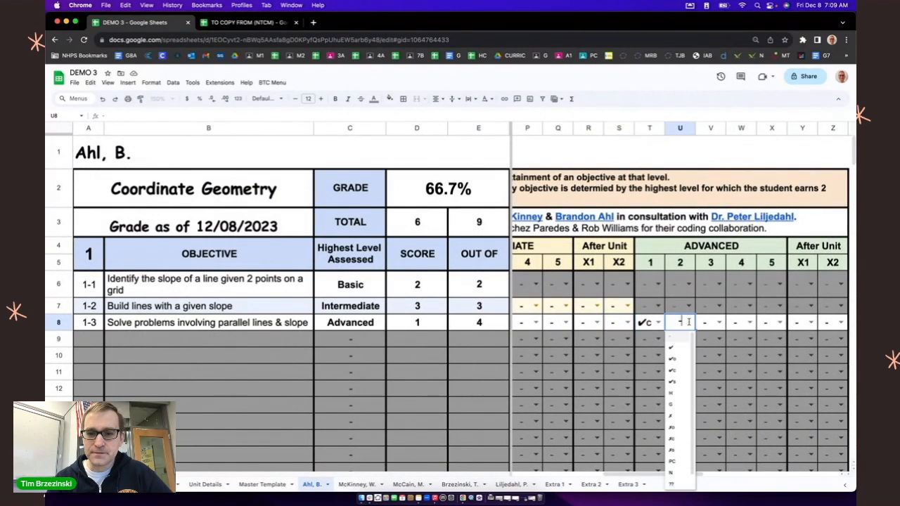
{"action": "left_click", "coordinate": [675, 382]}
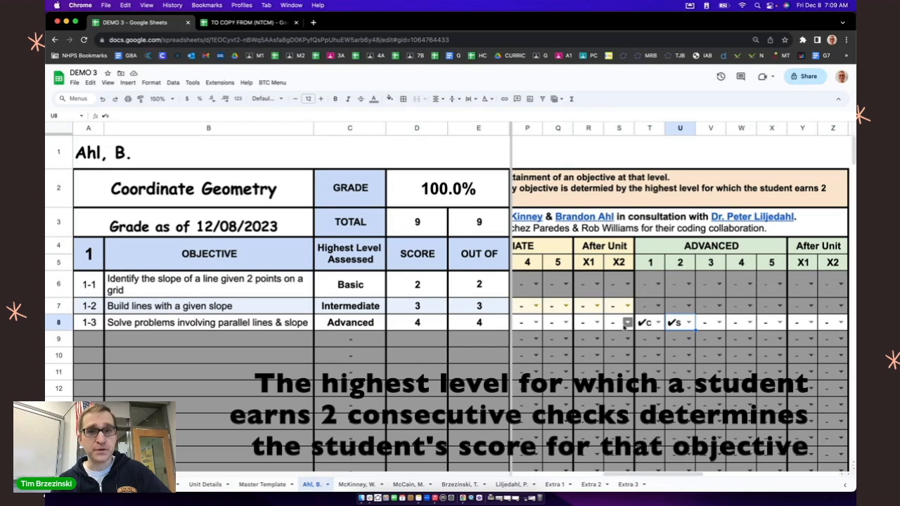
Step: Zoom the sheet to 100% and replace objective 1-3's Advanced 1 and 2 marks with ✗o and ✗
{"action": "scroll", "coordinate": [627, 322], "scroll_direction": "left", "scroll_amount": 10}
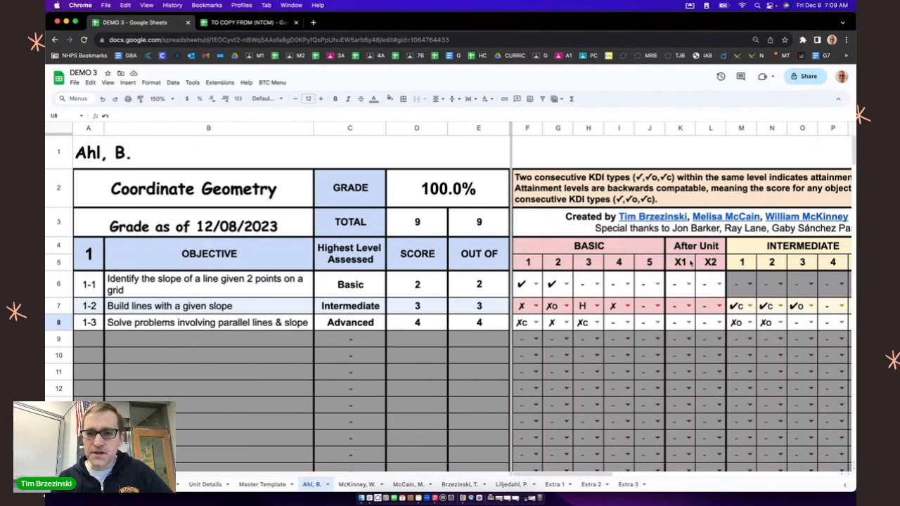
{"action": "left_click", "coordinate": [172, 100]}
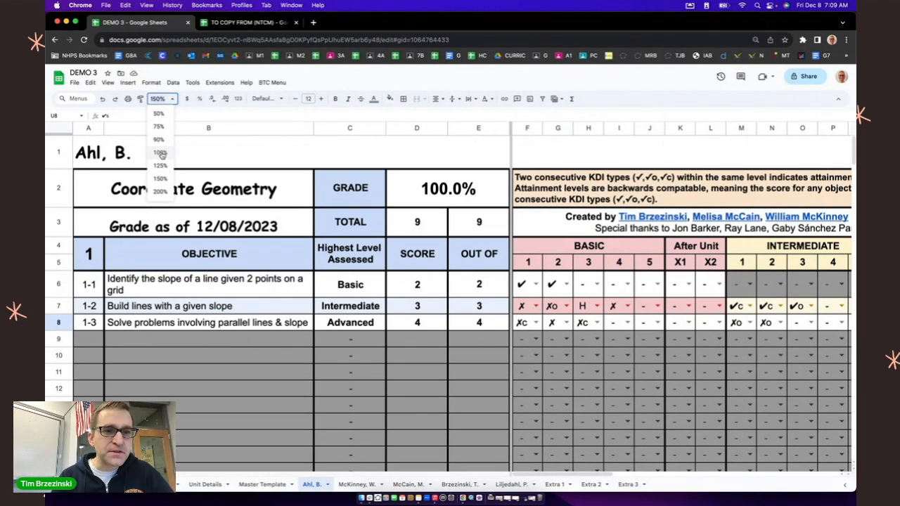
{"action": "left_click", "coordinate": [161, 154]}
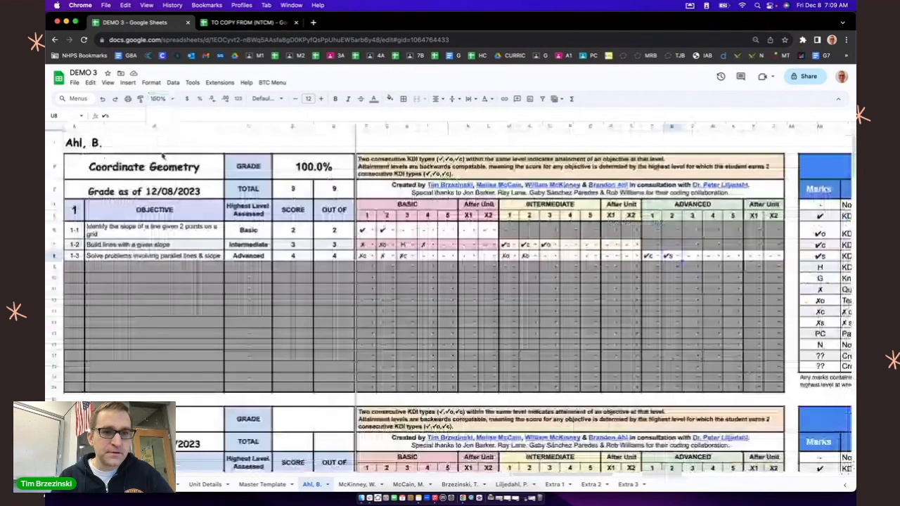
{"action": "left_click", "coordinate": [314, 163]}
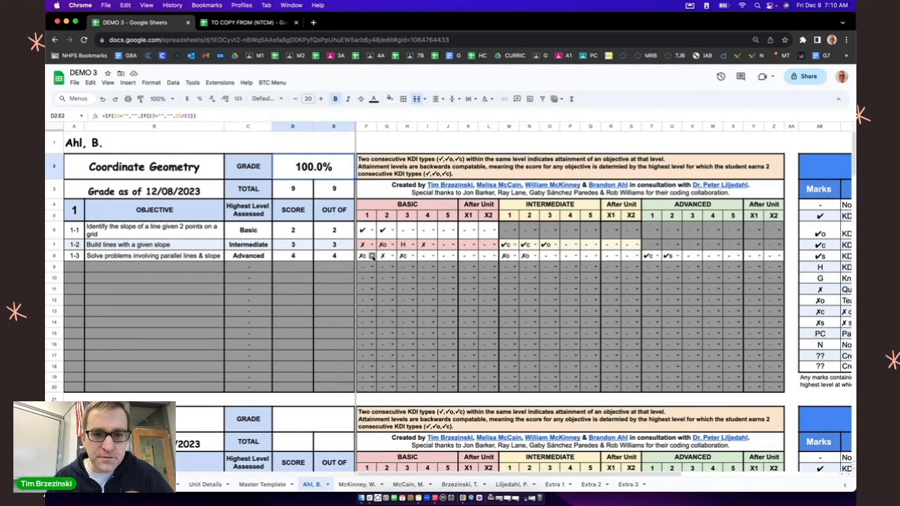
{"action": "left_click", "coordinate": [656, 257]}
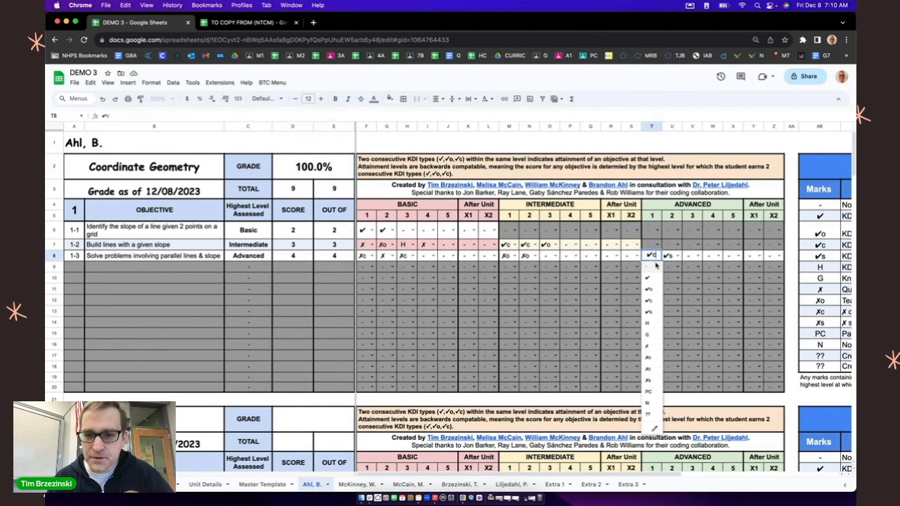
{"action": "left_click", "coordinate": [650, 358]}
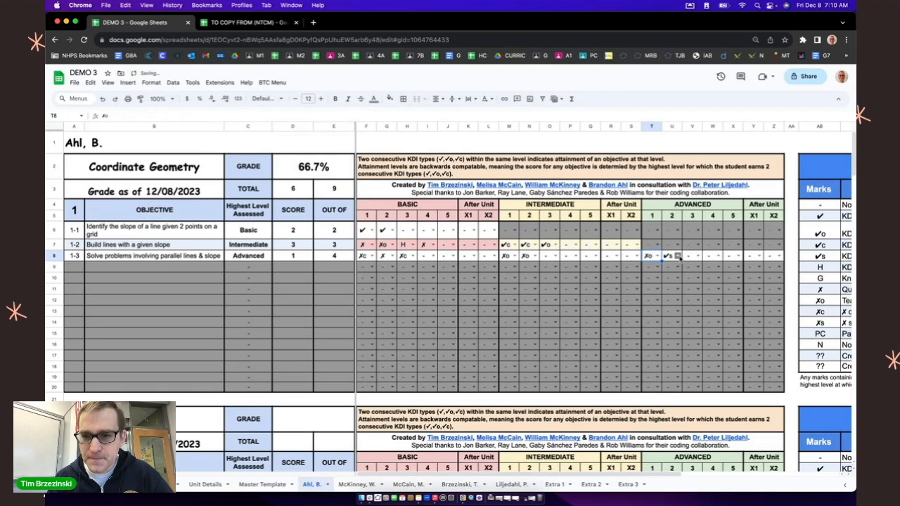
{"action": "left_click", "coordinate": [678, 257]}
{"action": "left_click", "coordinate": [667, 344]}
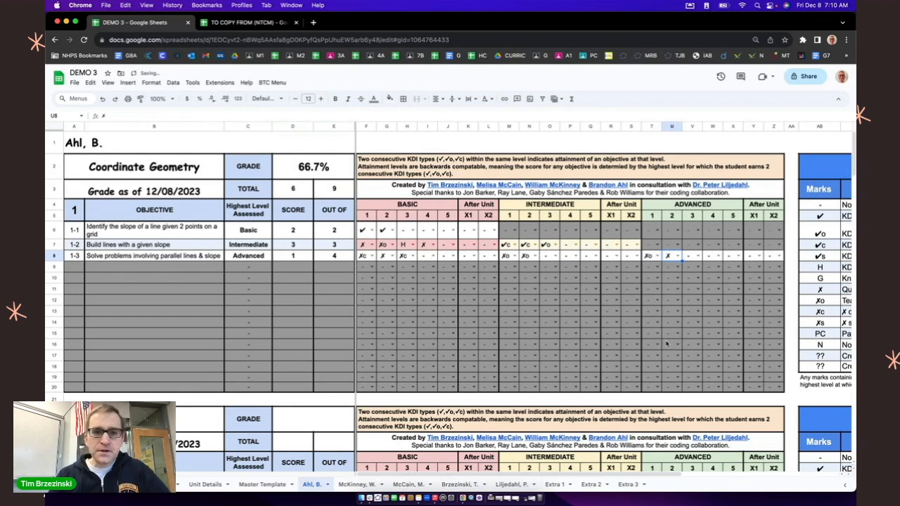
Step: Examine the empty Unit 2 rubric section below Unit 1 on the first student's sheet
{"action": "scroll", "coordinate": [183, 261], "scroll_direction": "down", "scroll_amount": 5}
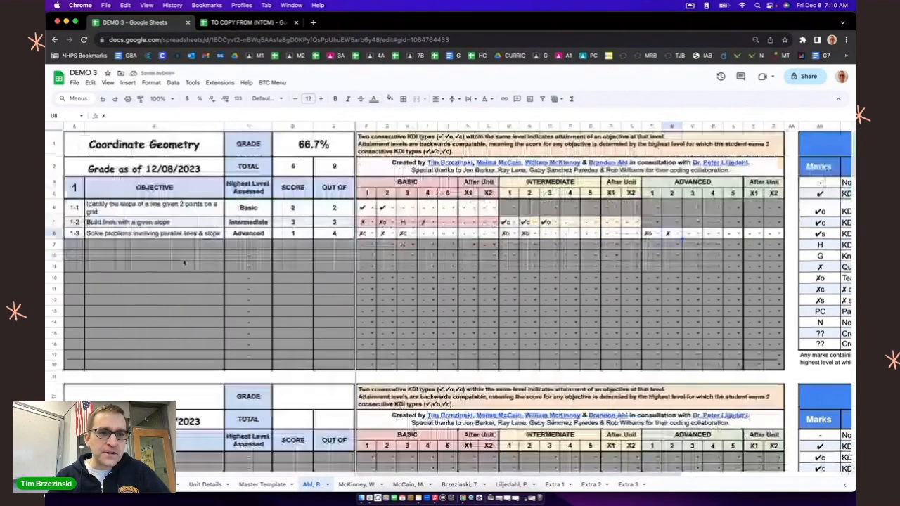
{"action": "scroll", "coordinate": [183, 262], "scroll_direction": "down", "scroll_amount": 2}
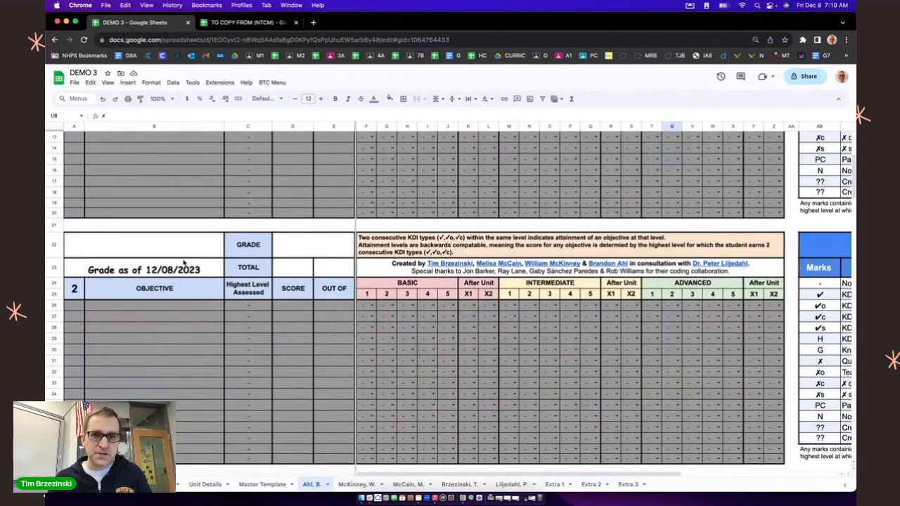
{"action": "scroll", "coordinate": [184, 261], "scroll_direction": "up", "scroll_amount": 5}
{"action": "scroll", "coordinate": [183, 262], "scroll_direction": "down", "scroll_amount": 4}
{"action": "scroll", "coordinate": [183, 261], "scroll_direction": "down", "scroll_amount": 2}
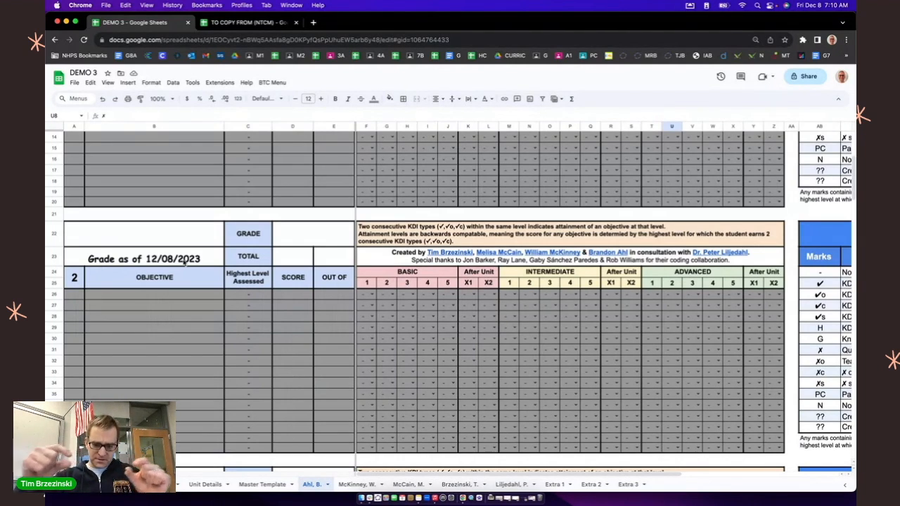
{"action": "scroll", "coordinate": [184, 262], "scroll_direction": "up", "scroll_amount": 5}
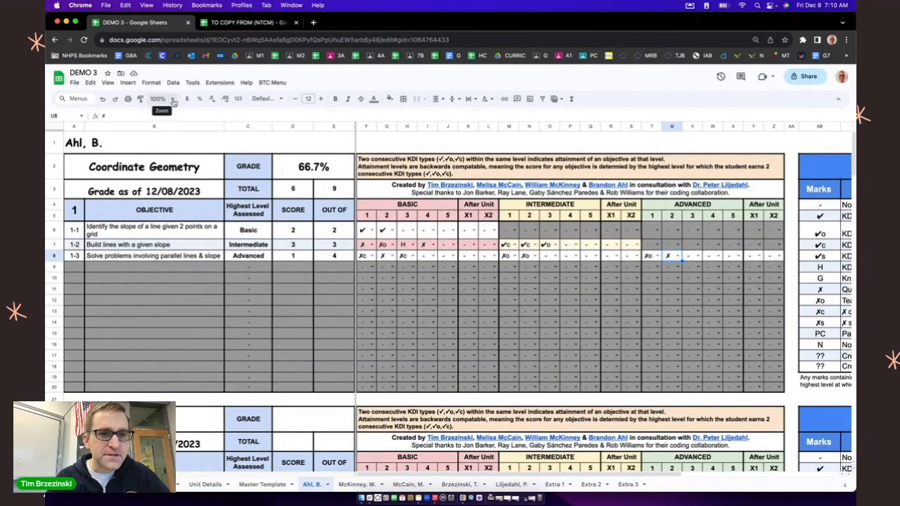
Step: Zoom the sheet to 125% and mark objective 1-3 with ✔ for the Intermediate After Unit X1 attempt
{"action": "left_click", "coordinate": [173, 100]}
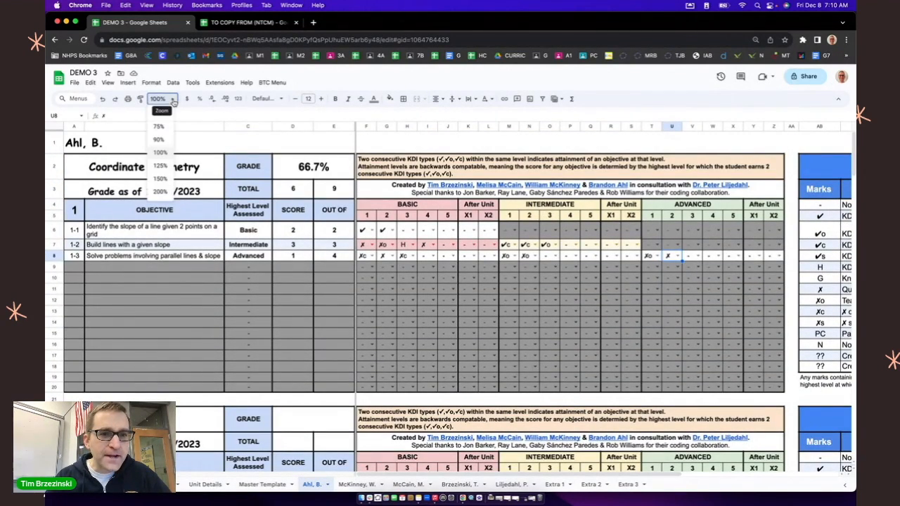
{"action": "left_click", "coordinate": [161, 166]}
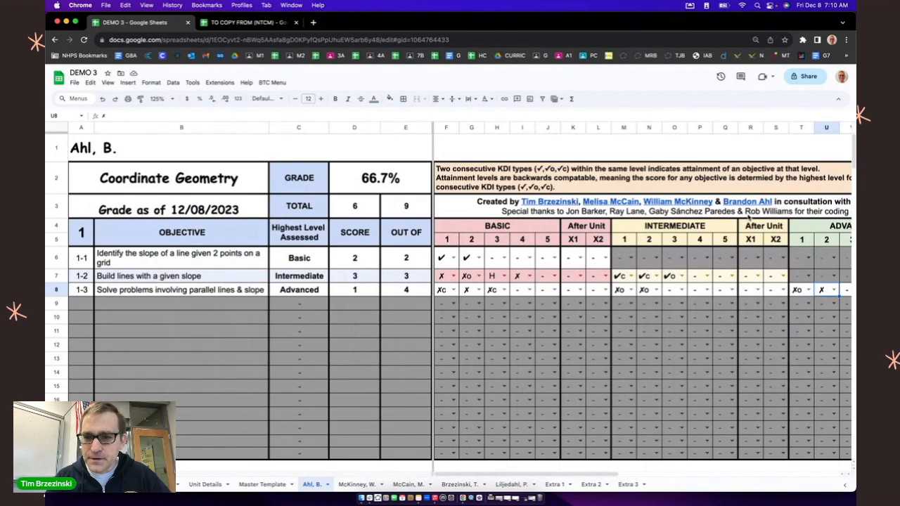
{"action": "left_click", "coordinate": [757, 289]}
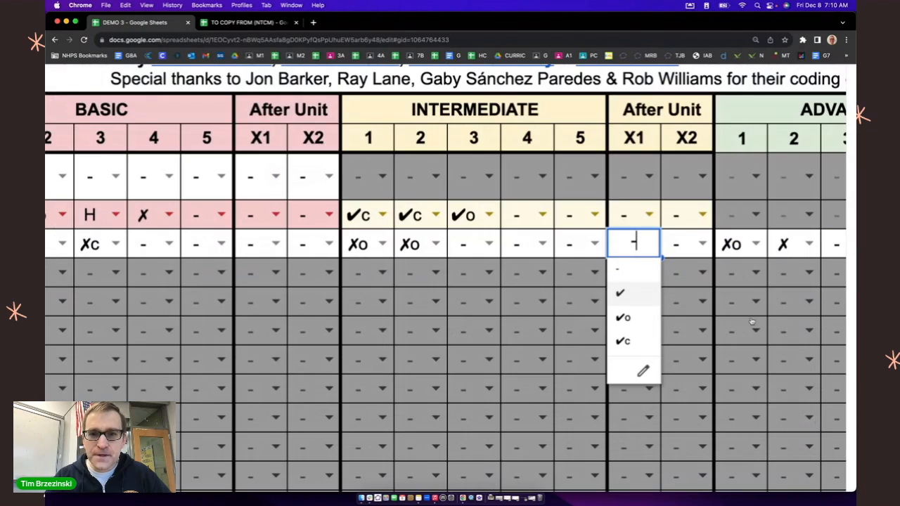
{"action": "scroll", "coordinate": [532, 250], "scroll_direction": "up", "scroll_amount": 1}
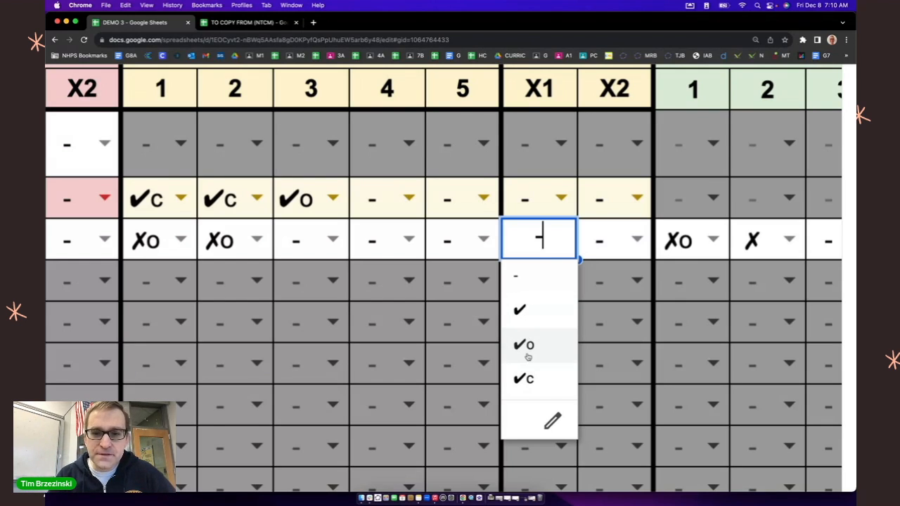
{"action": "left_click", "coordinate": [531, 313]}
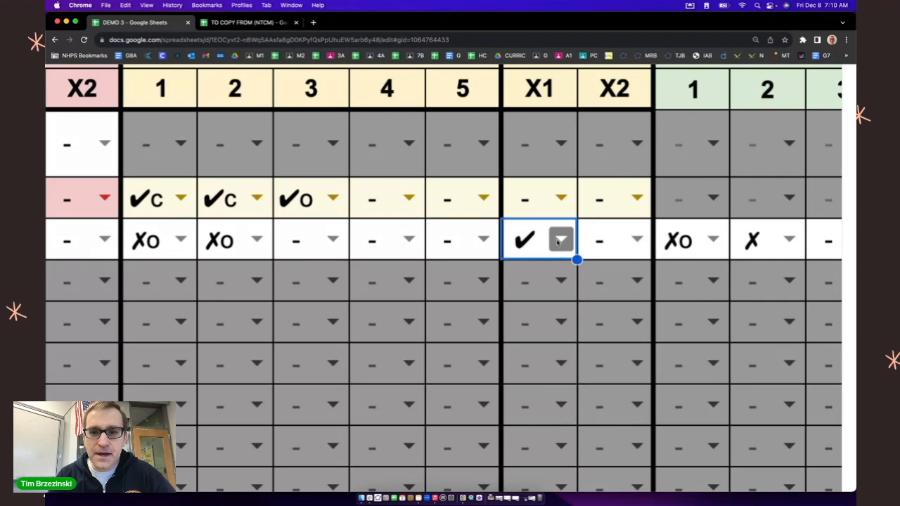
{"action": "double_click", "coordinate": [477, 253]}
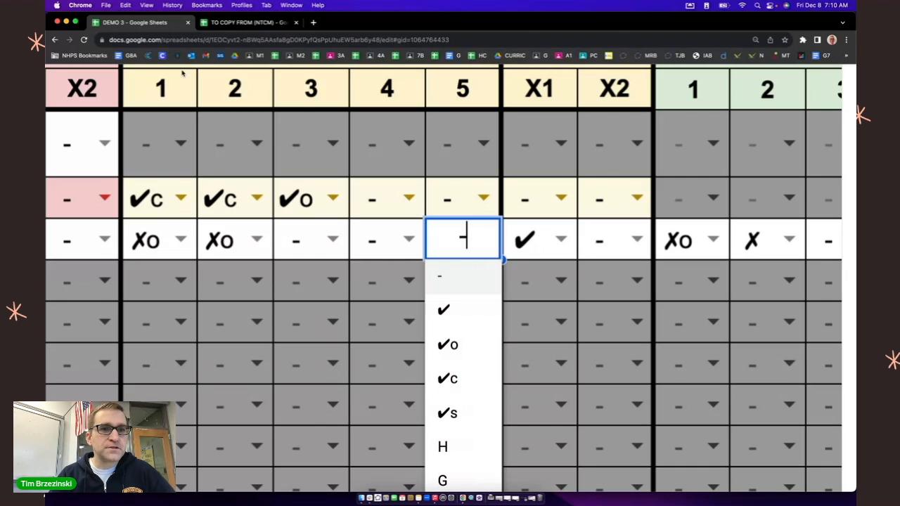
{"action": "left_click", "coordinate": [169, 40]}
{"action": "key", "text": "Return"}
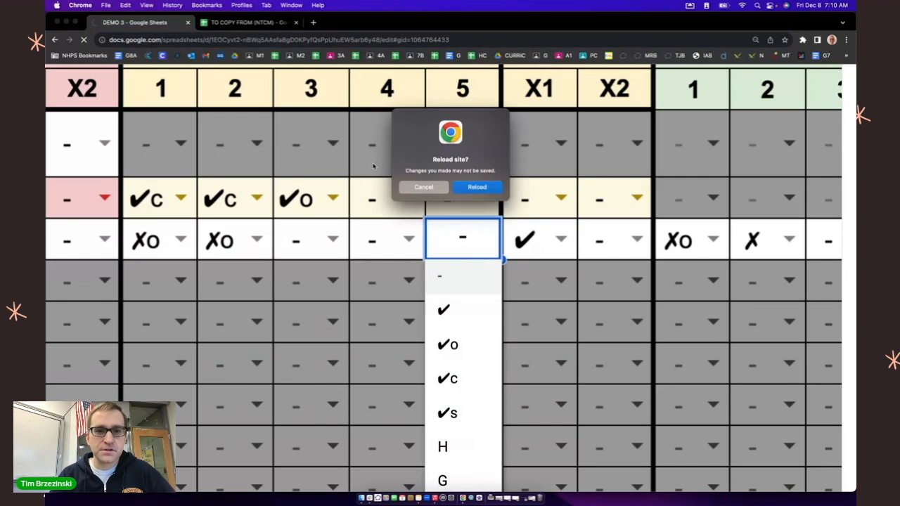
{"action": "left_click", "coordinate": [429, 188]}
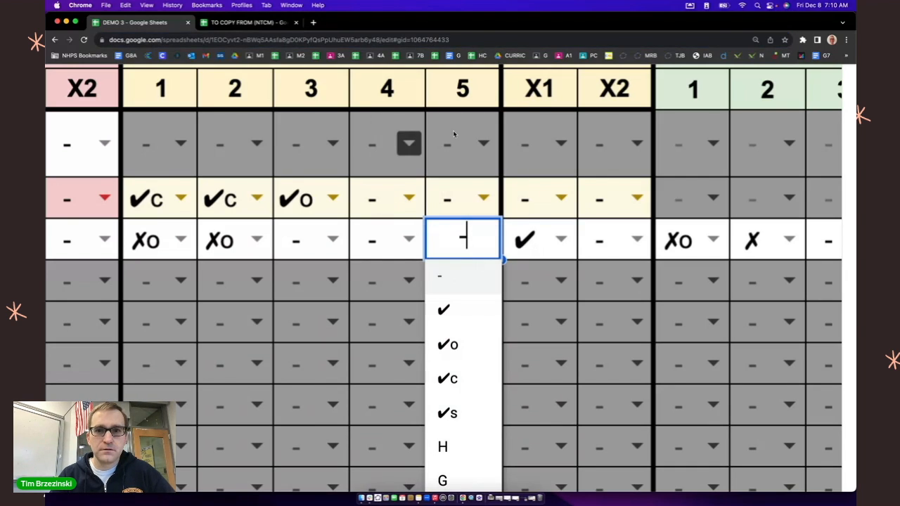
Step: Mark objective 1-3 with ✔ for the Intermediate After Unit X2 attempt and select the overall grade cell
{"action": "left_click", "coordinate": [482, 95]}
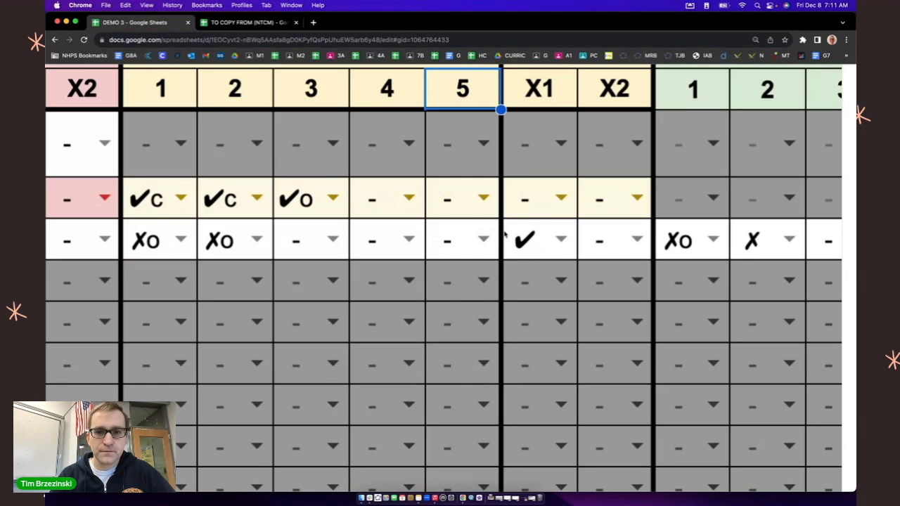
{"action": "left_click", "coordinate": [484, 280]}
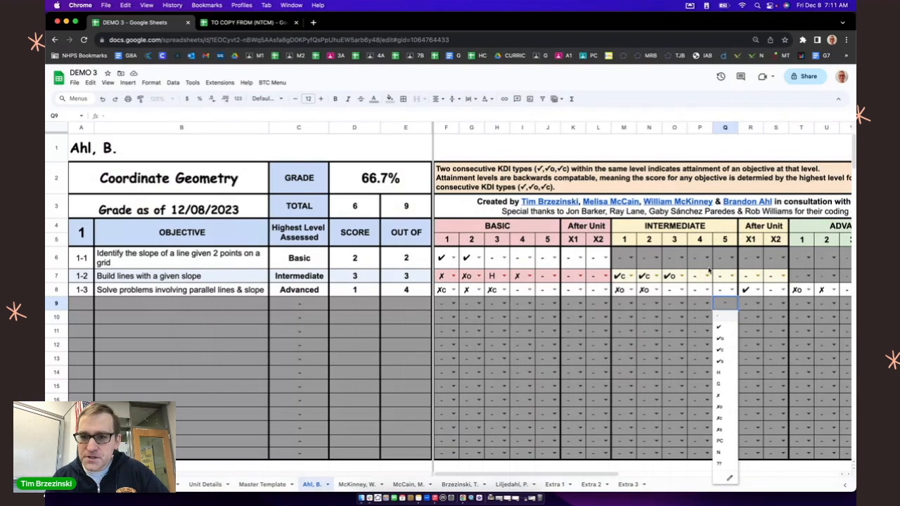
{"action": "left_click", "coordinate": [782, 290]}
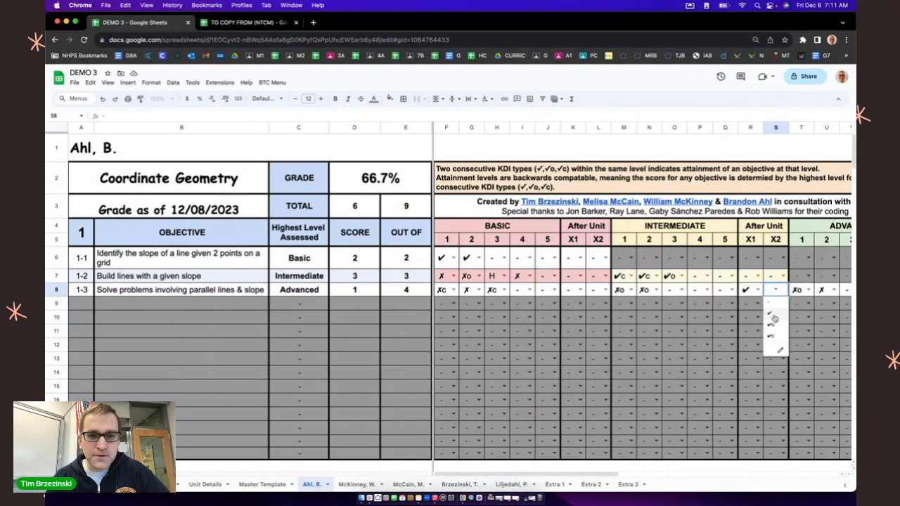
{"action": "left_click", "coordinate": [774, 319]}
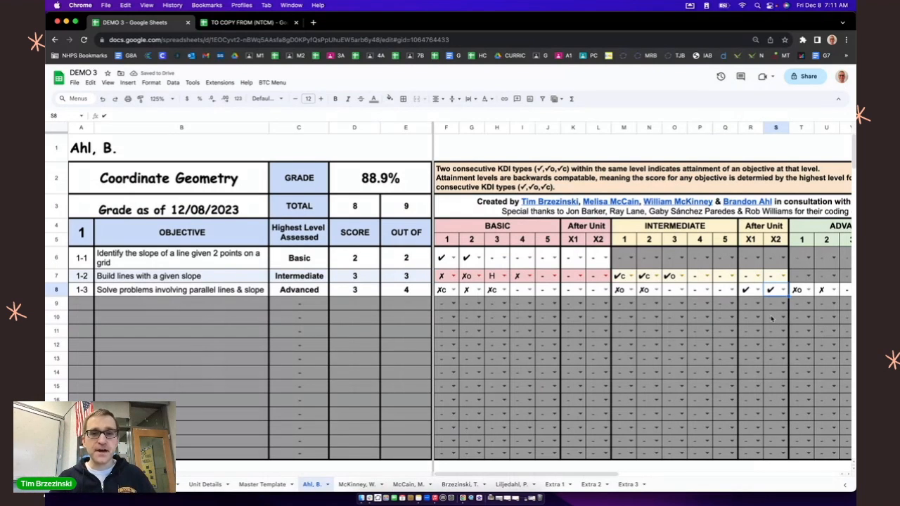
{"action": "left_click", "coordinate": [429, 168]}
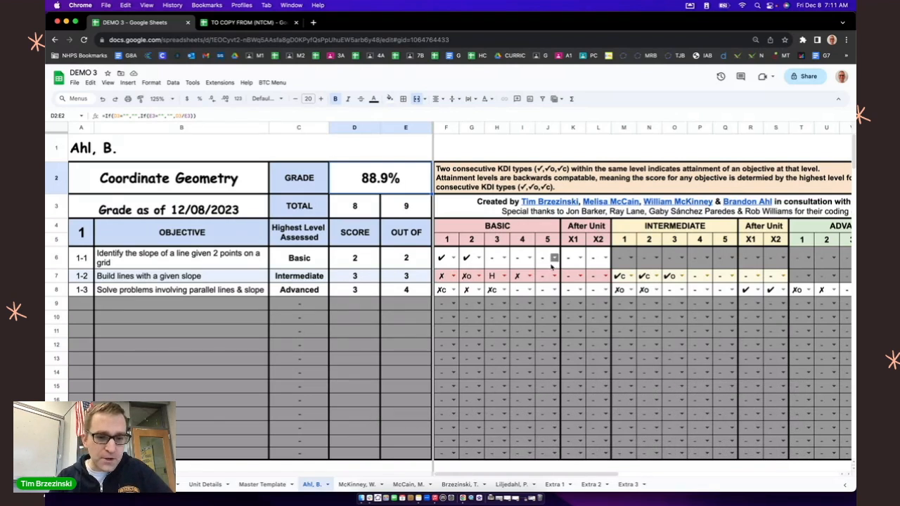
Step: Go to the class list and follow the first student's link to open that student's rubric sheet
{"action": "left_click", "coordinate": [205, 485]}
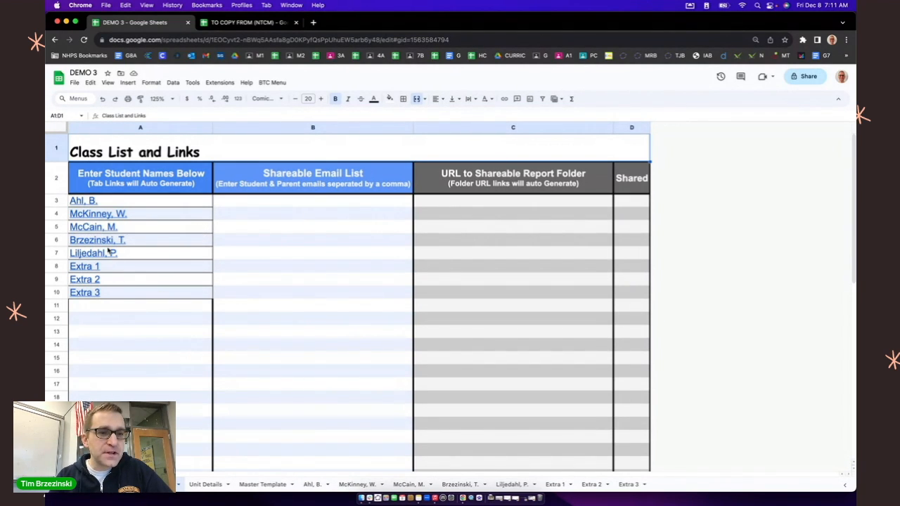
{"action": "left_click", "coordinate": [85, 202]}
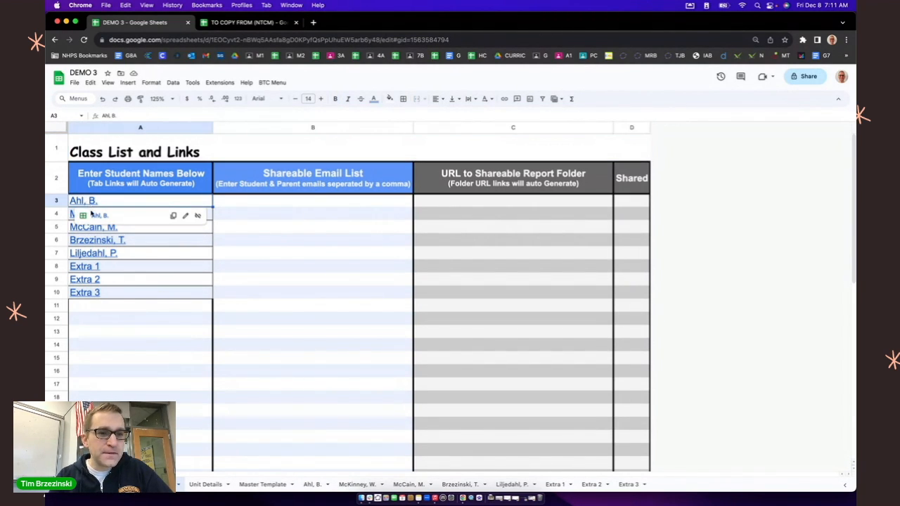
{"action": "left_click", "coordinate": [93, 216]}
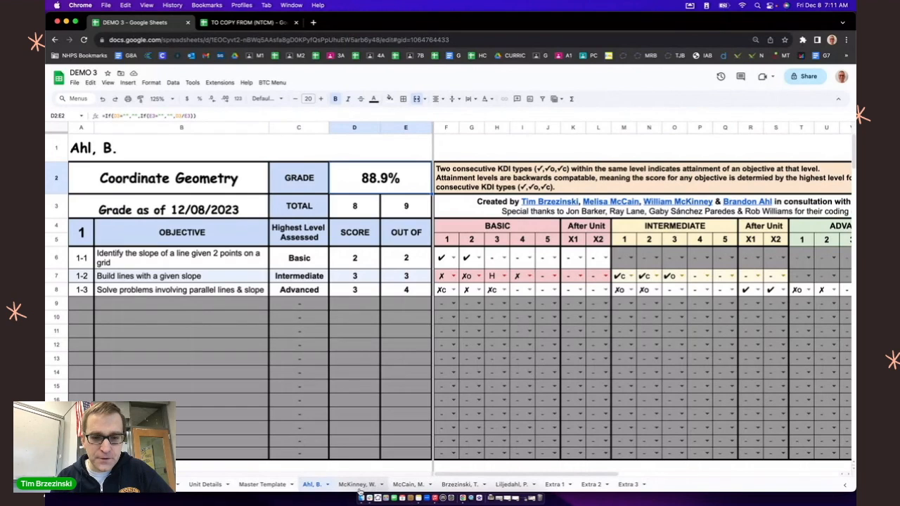
Step: Examine the names of the student and extra sheets in the workbook
{"action": "scroll", "coordinate": [360, 491], "scroll_direction": "up", "scroll_amount": 2}
{"action": "scroll", "coordinate": [360, 490], "scroll_direction": "up", "scroll_amount": 5}
{"action": "scroll", "coordinate": [360, 491], "scroll_direction": "right", "scroll_amount": 10}
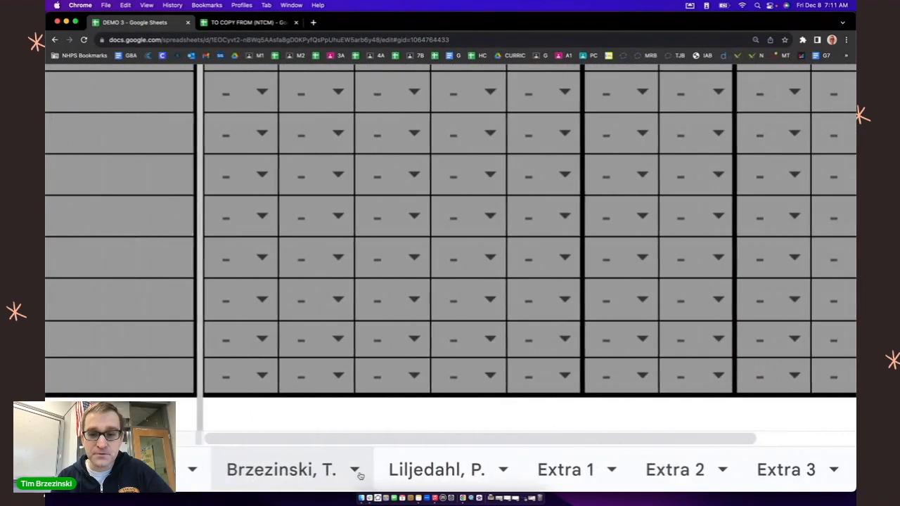
{"action": "scroll", "coordinate": [361, 474], "scroll_direction": "down", "scroll_amount": 3}
{"action": "scroll", "coordinate": [351, 471], "scroll_direction": "left", "scroll_amount": 6}
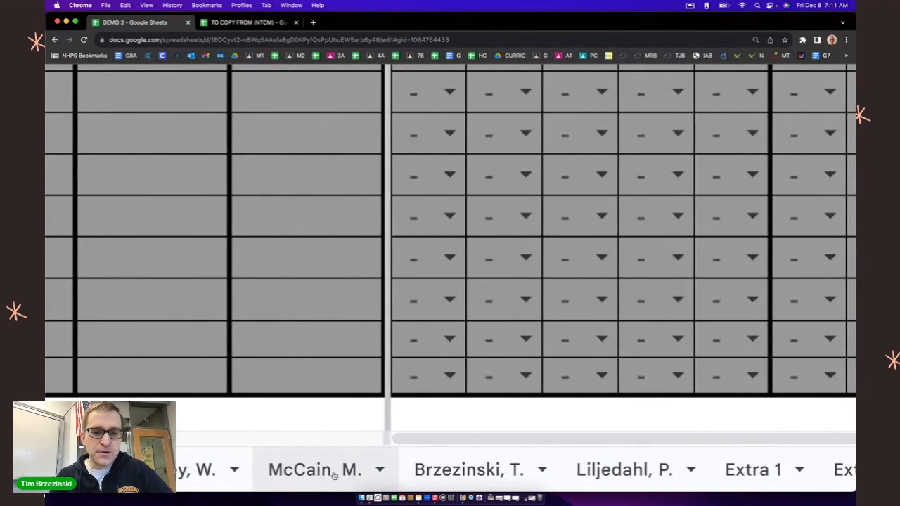
{"action": "scroll", "coordinate": [331, 468], "scroll_direction": "down", "scroll_amount": 5}
{"action": "scroll", "coordinate": [334, 477], "scroll_direction": "down", "scroll_amount": 3}
Step: Return to the class list to preview the fifth student's sheet link, and open the Master Template sheet
{"action": "left_click", "coordinate": [160, 484]}
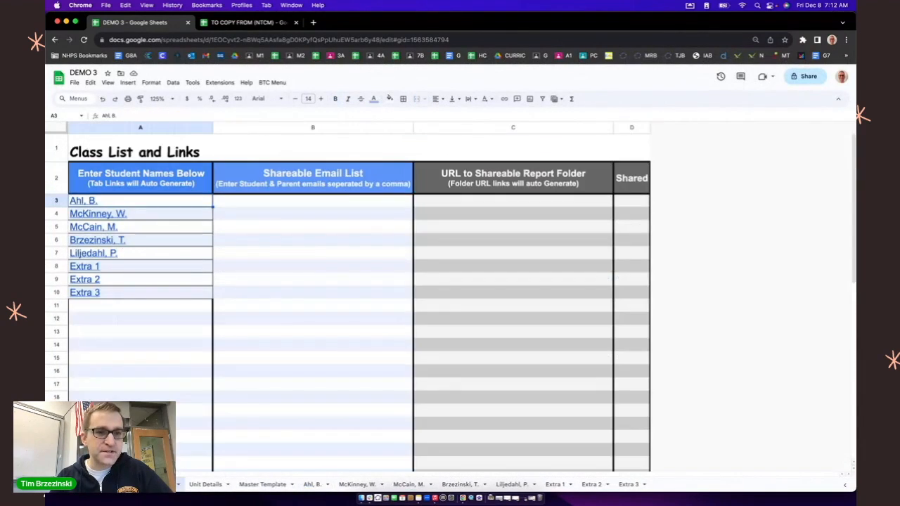
{"action": "mouse_move", "coordinate": [86, 253]}
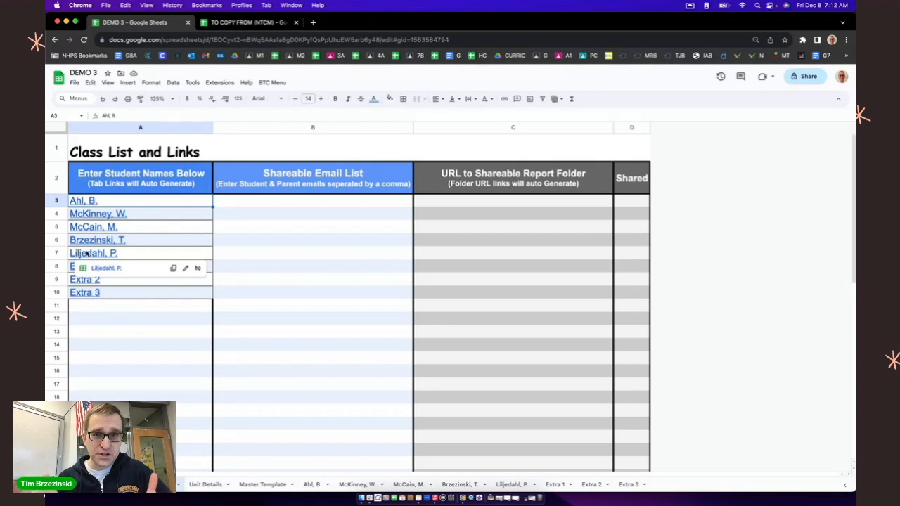
{"action": "left_click", "coordinate": [205, 484]}
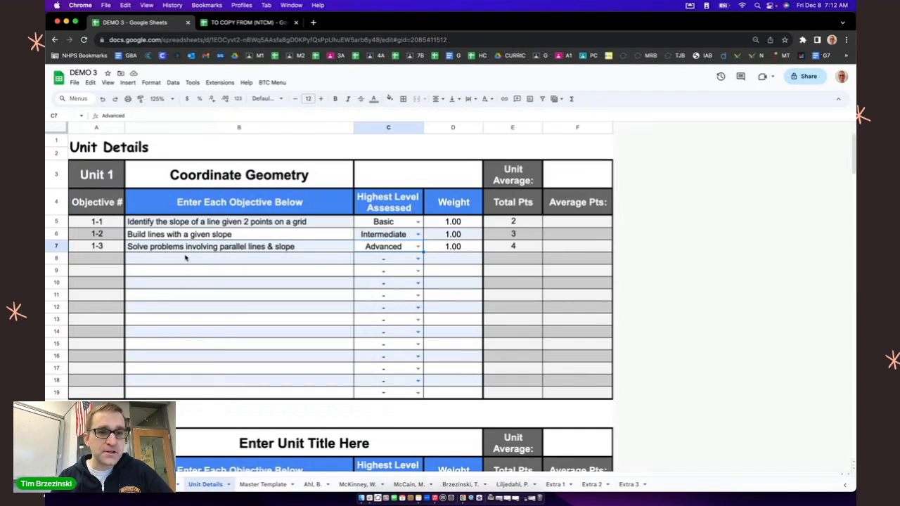
{"action": "left_click", "coordinate": [254, 485]}
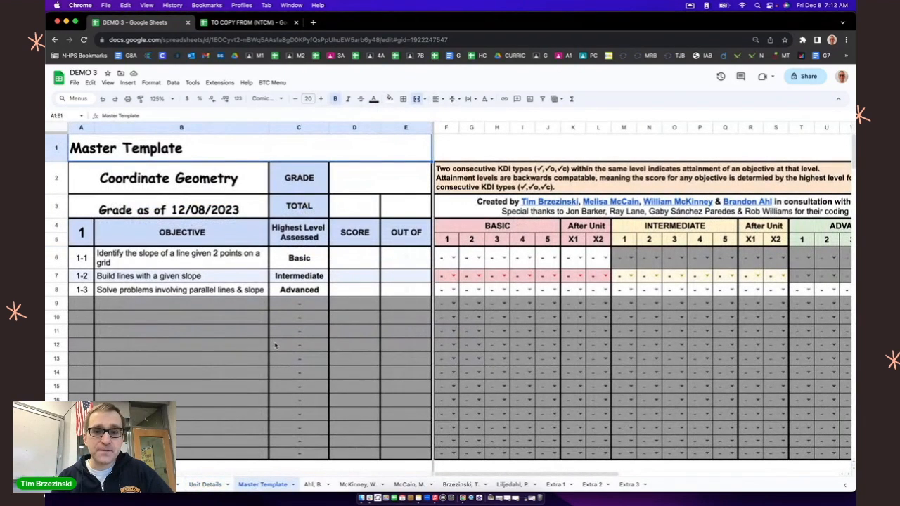